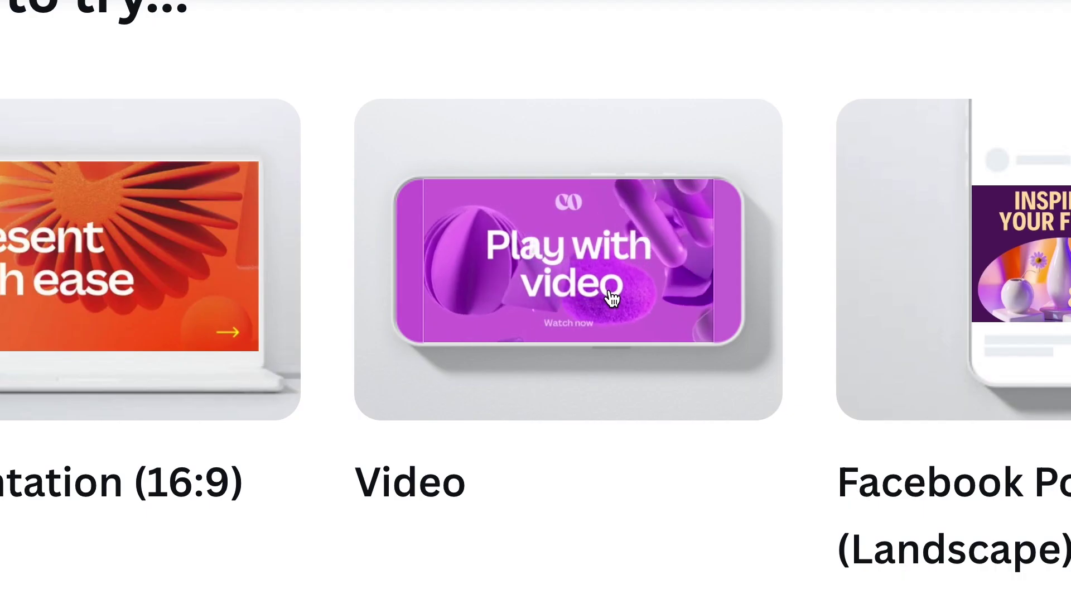
Create a new Video design and search the photo library for "top view food".
click(622, 301)
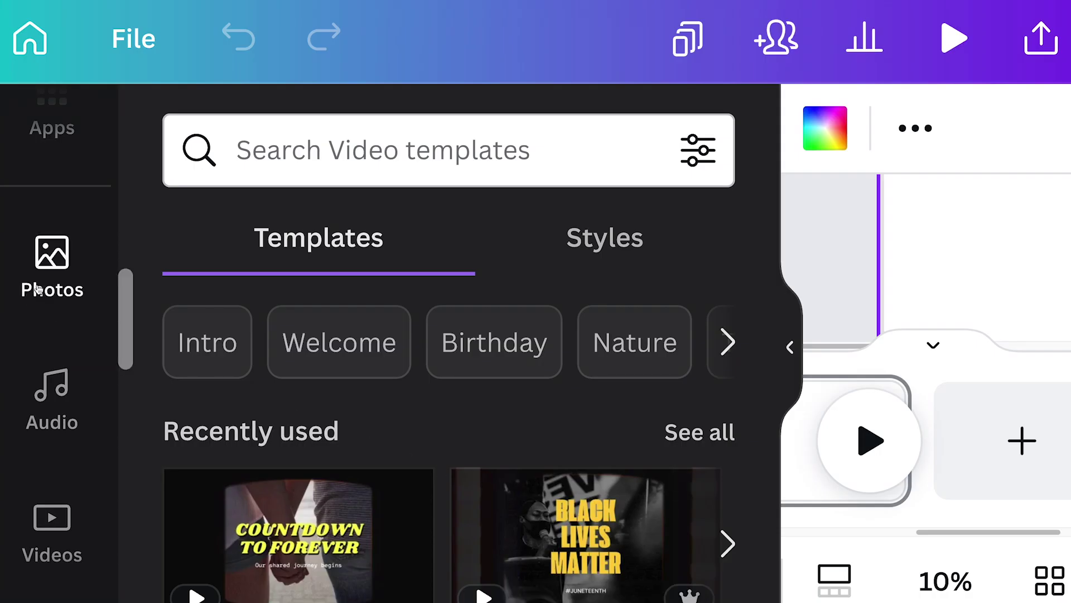
click(37, 289)
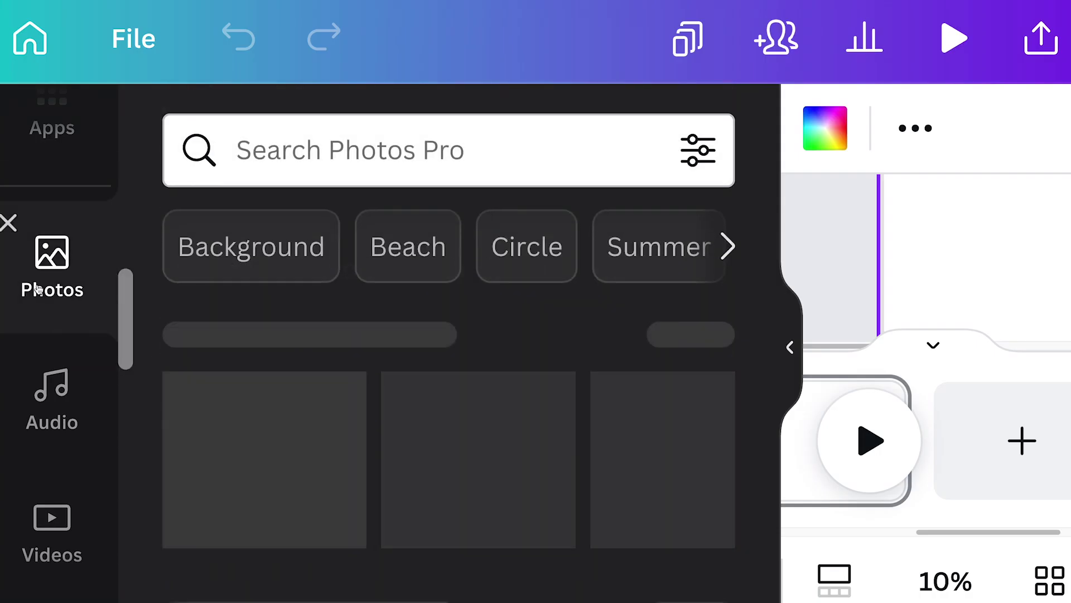
click(287, 155)
text(top vi)
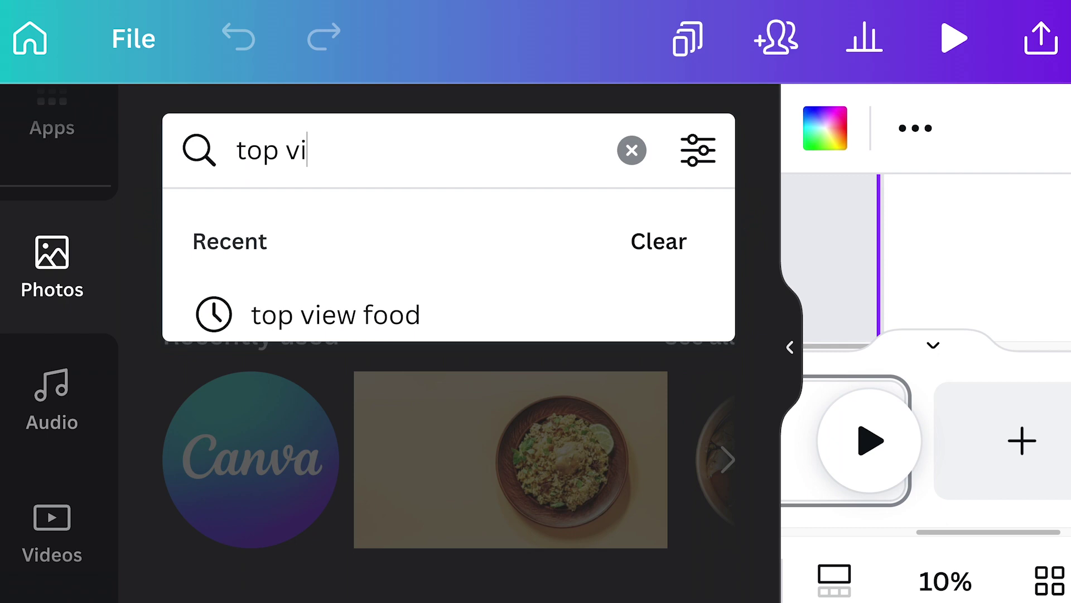
text(ew food)
key(Return)
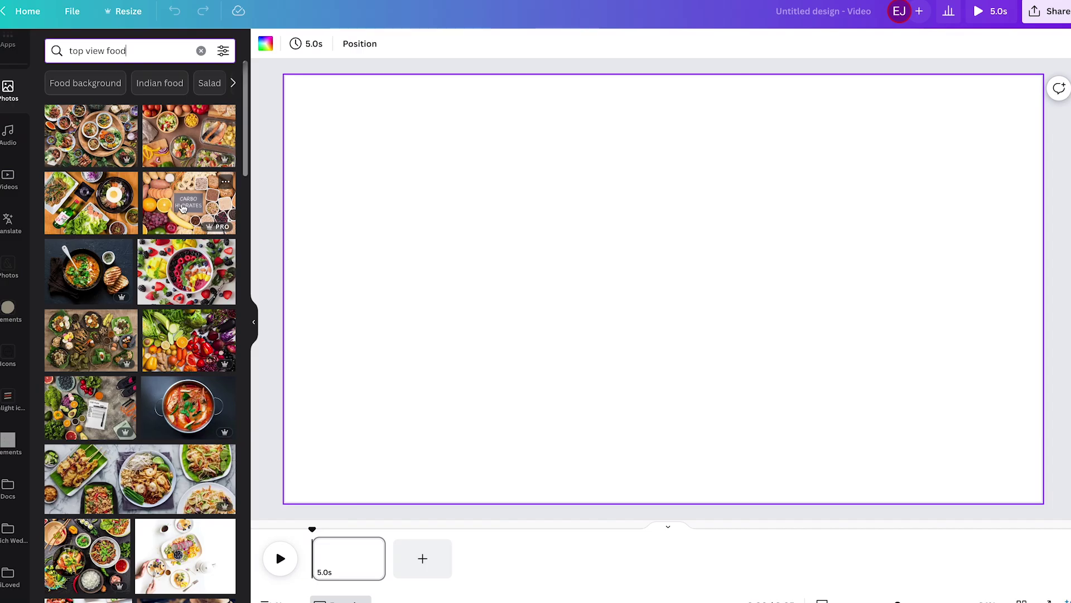
Centre the sliced chicken bowl photo on its page and open image editing for the fried rice plate photo.
scroll(446, 447, down, 10)
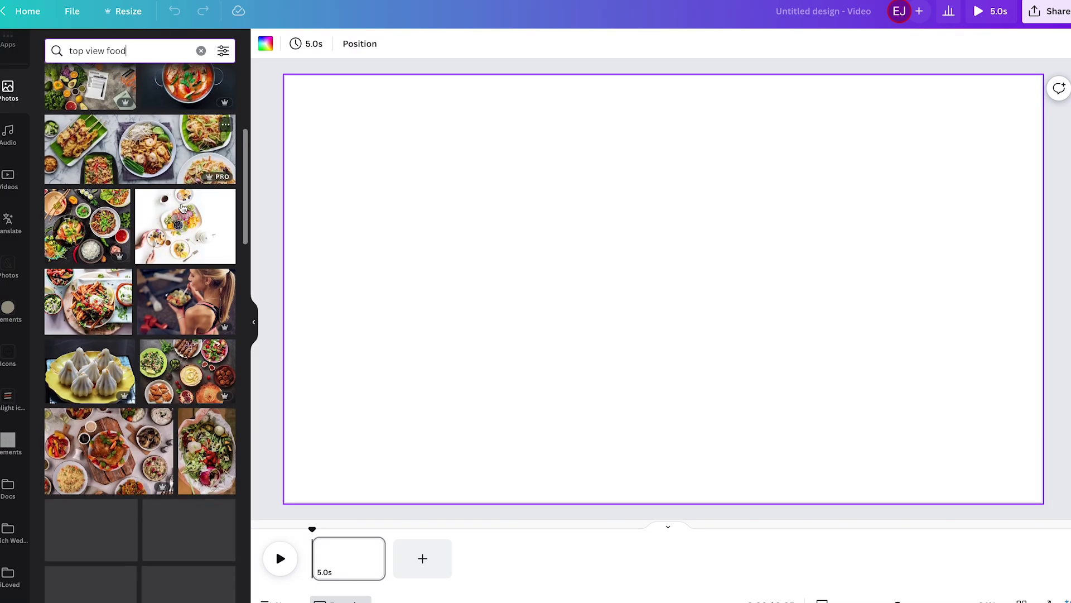
scroll(183, 207, down, 3)
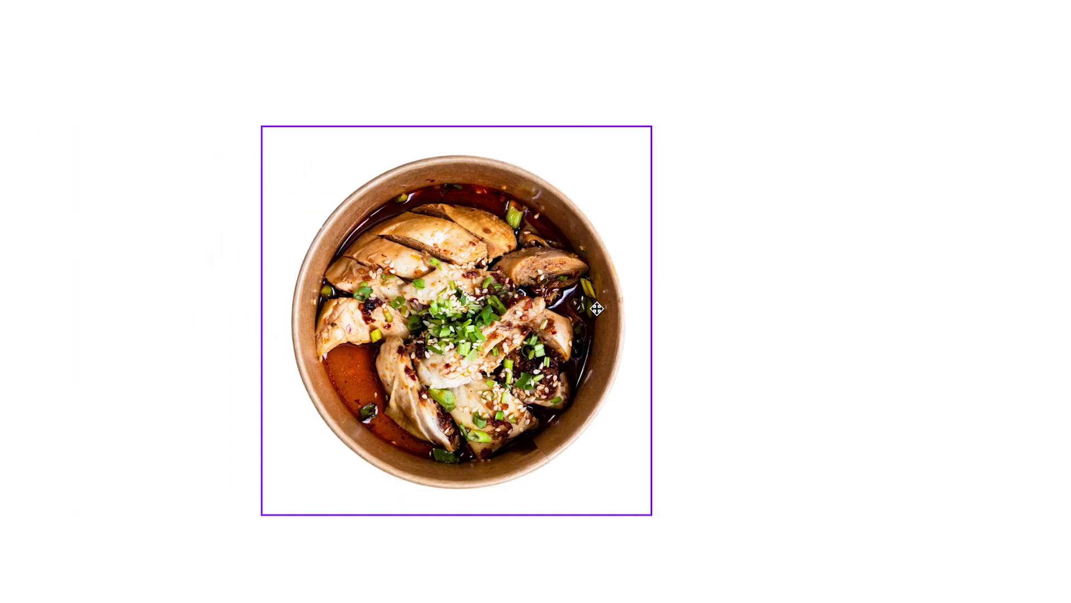
drag(455, 318, 536, 318)
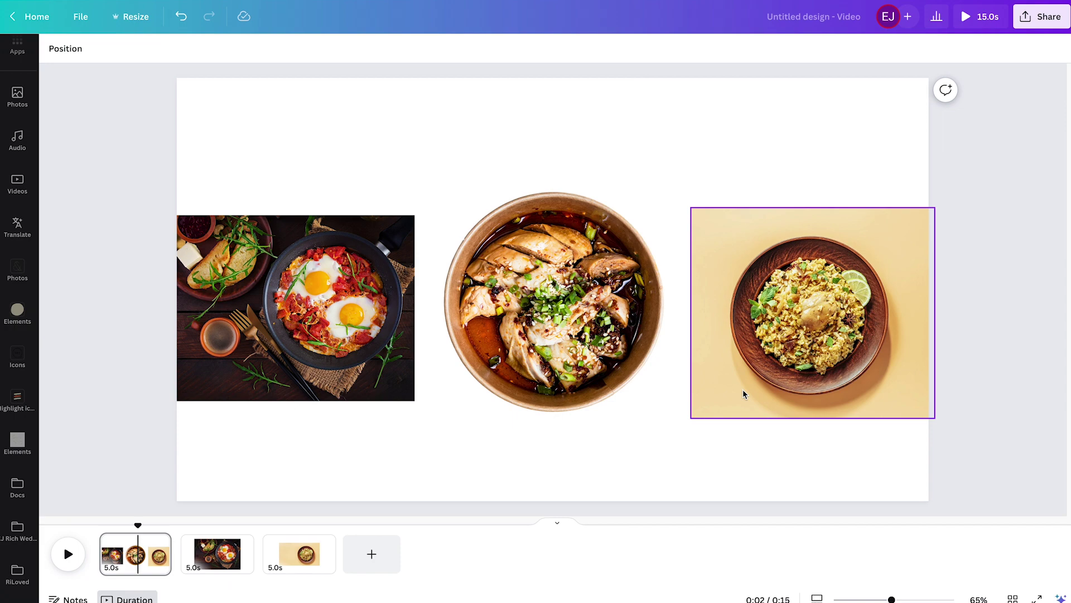
click(743, 394)
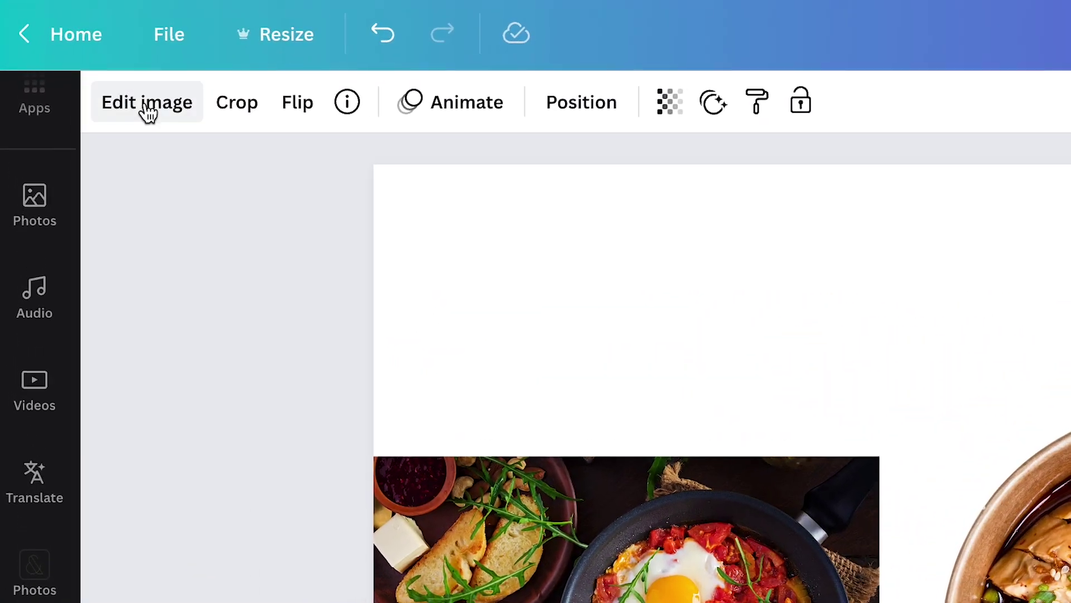
click(147, 111)
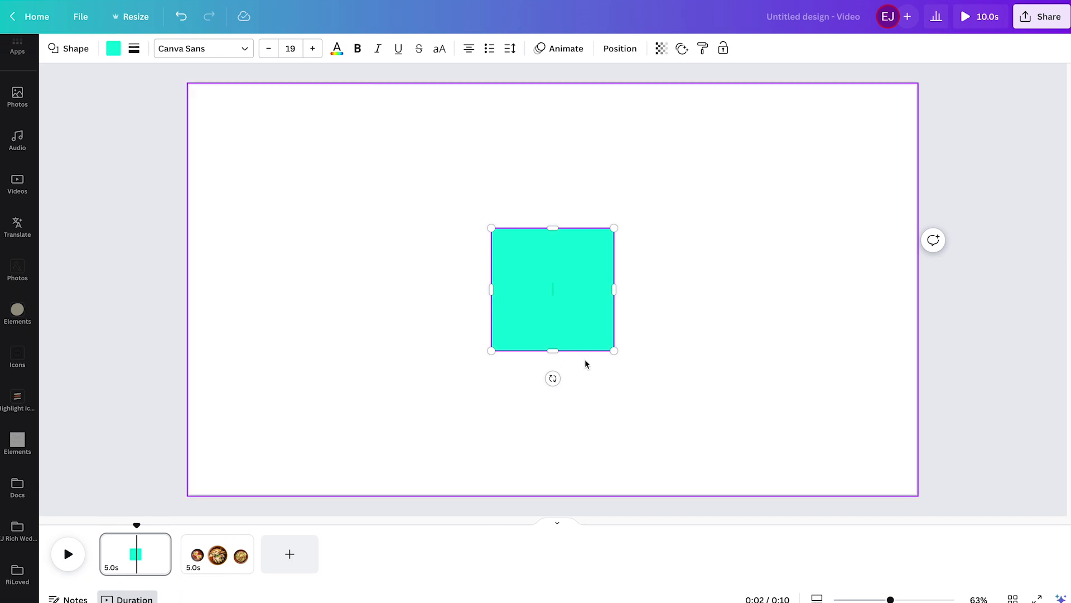
Shift the turquoise square left of the page centre and add a much smaller square centred on its upper edge.
click(679, 310)
drag(574, 296, 450, 294)
click(621, 289)
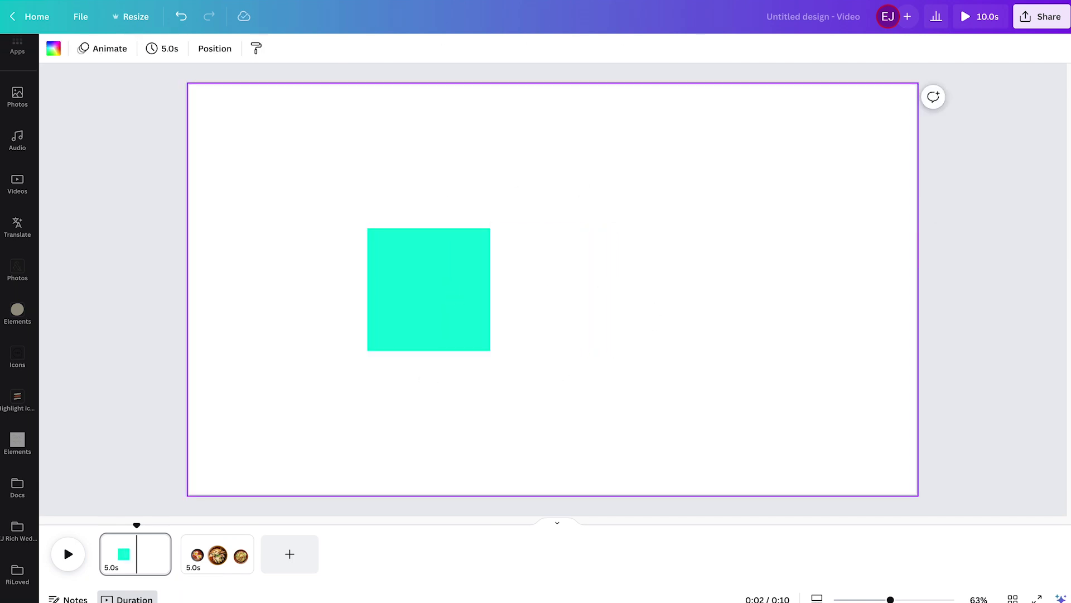
key(r)
drag(612, 228, 428, 203)
Set the small square's transparency to 0.
click(661, 50)
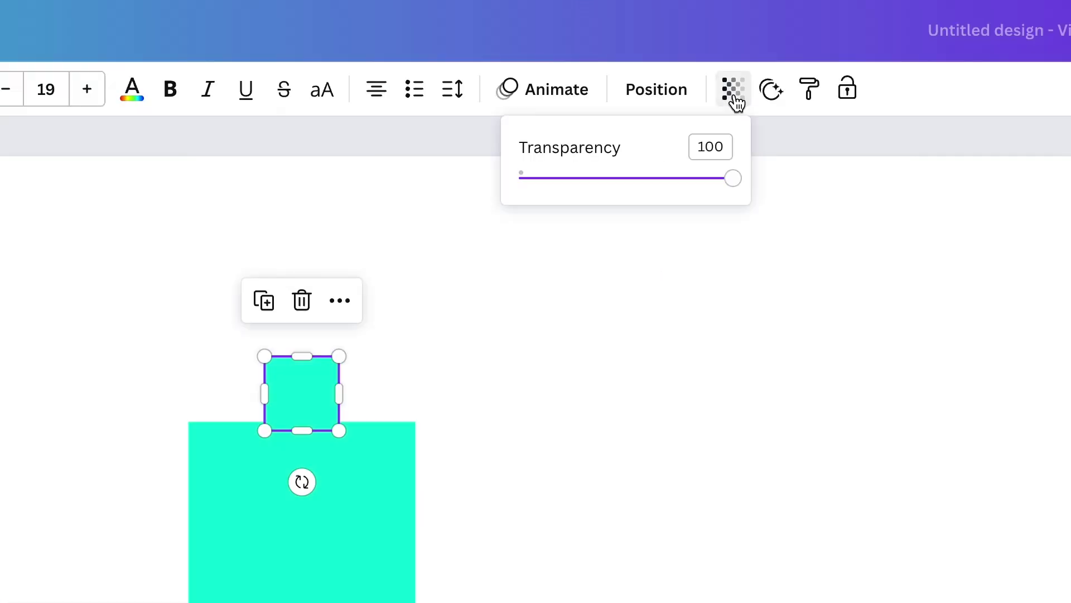
drag(723, 180, 489, 186)
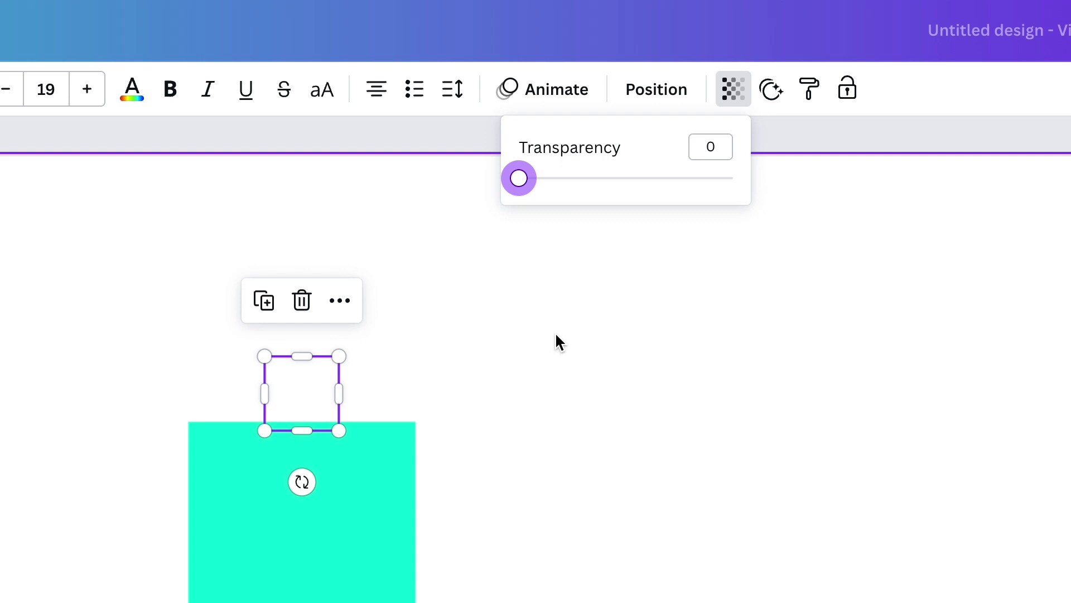
click(566, 357)
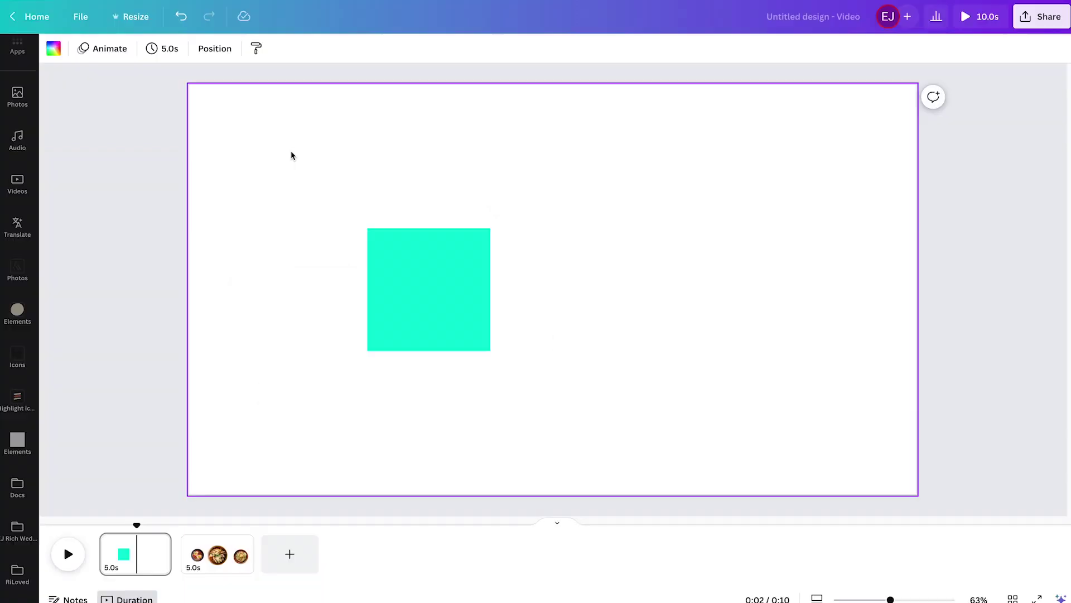
Group the turquoise square with the small transparent square and check that each part can be selected within the group.
drag(291, 155, 568, 365)
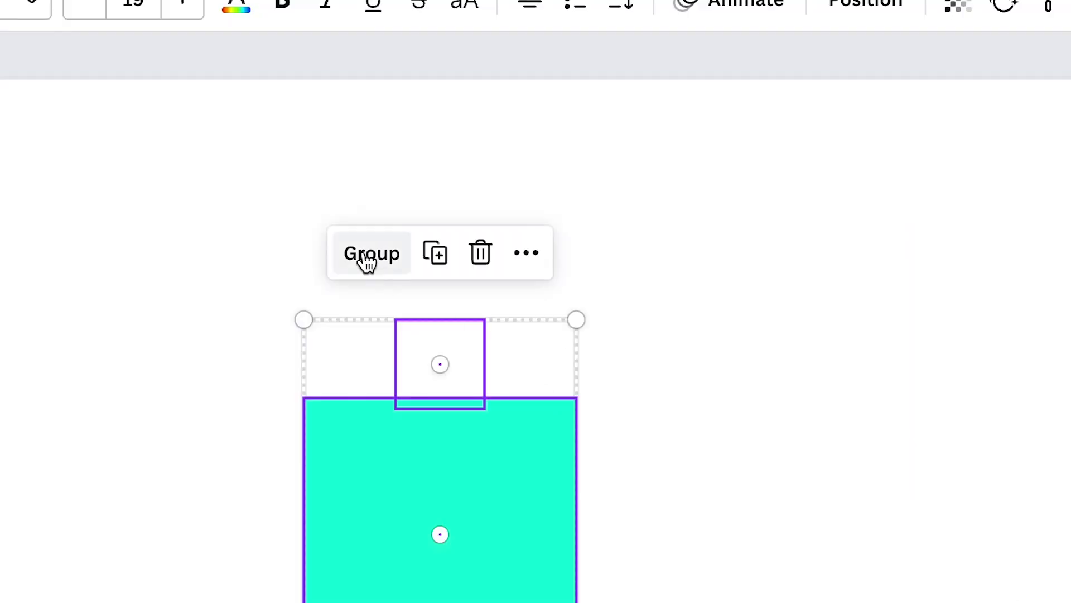
click(398, 162)
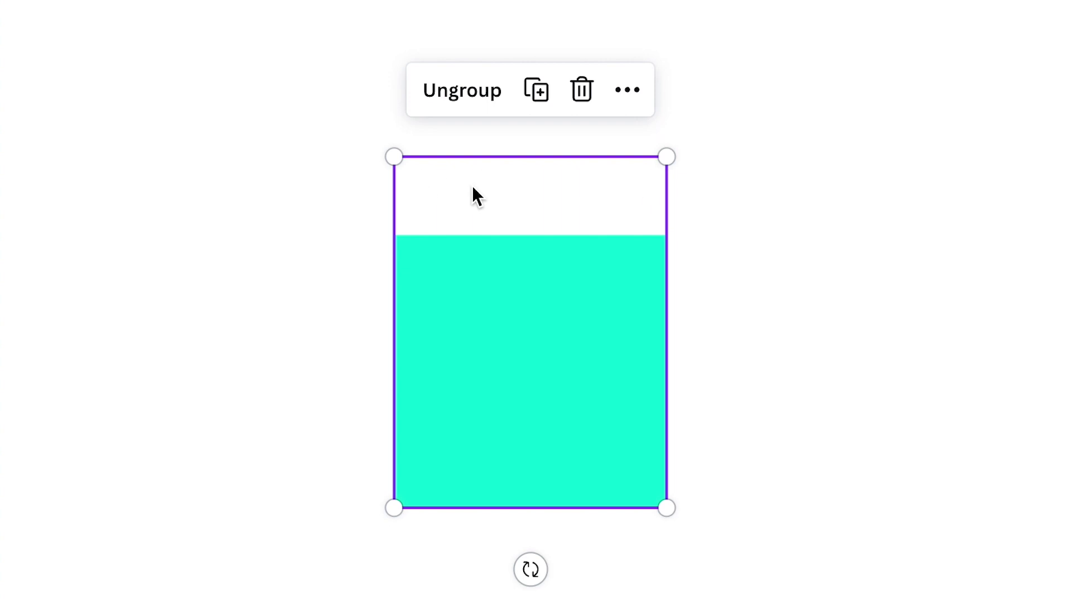
click(503, 186)
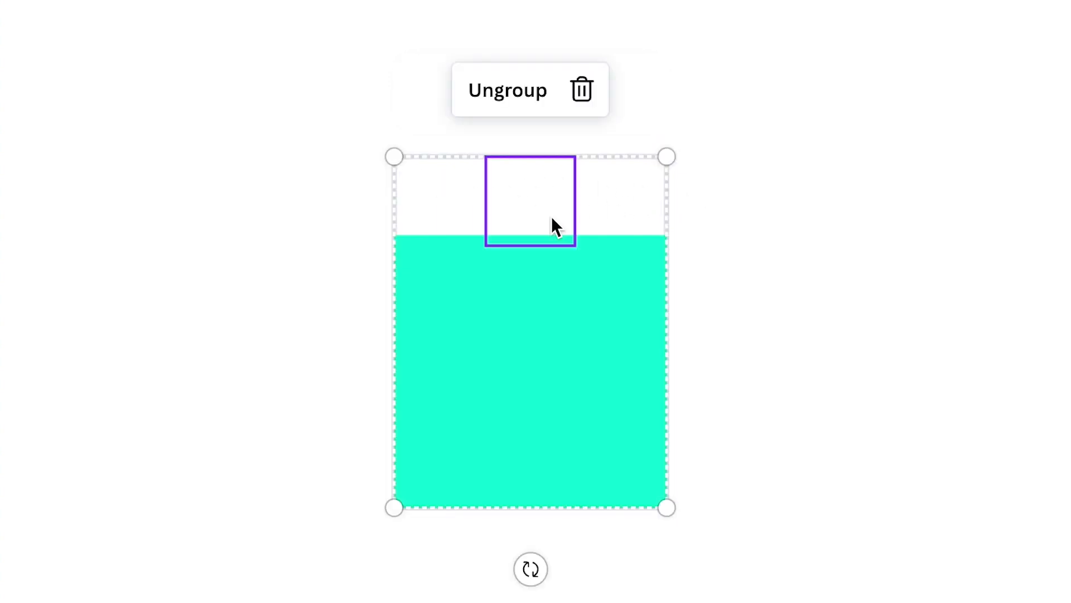
click(575, 297)
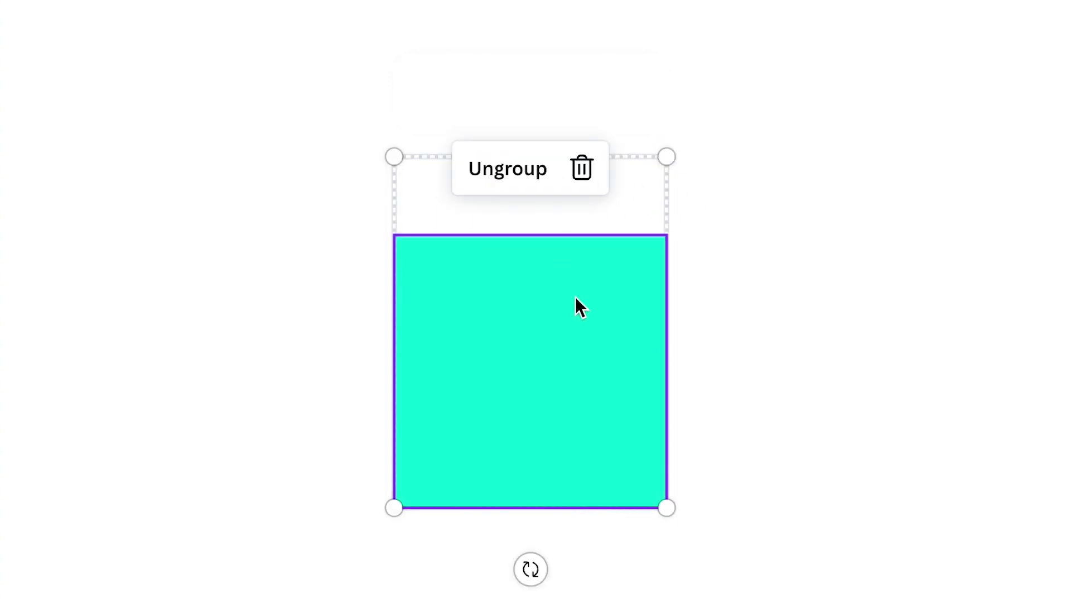
click(535, 229)
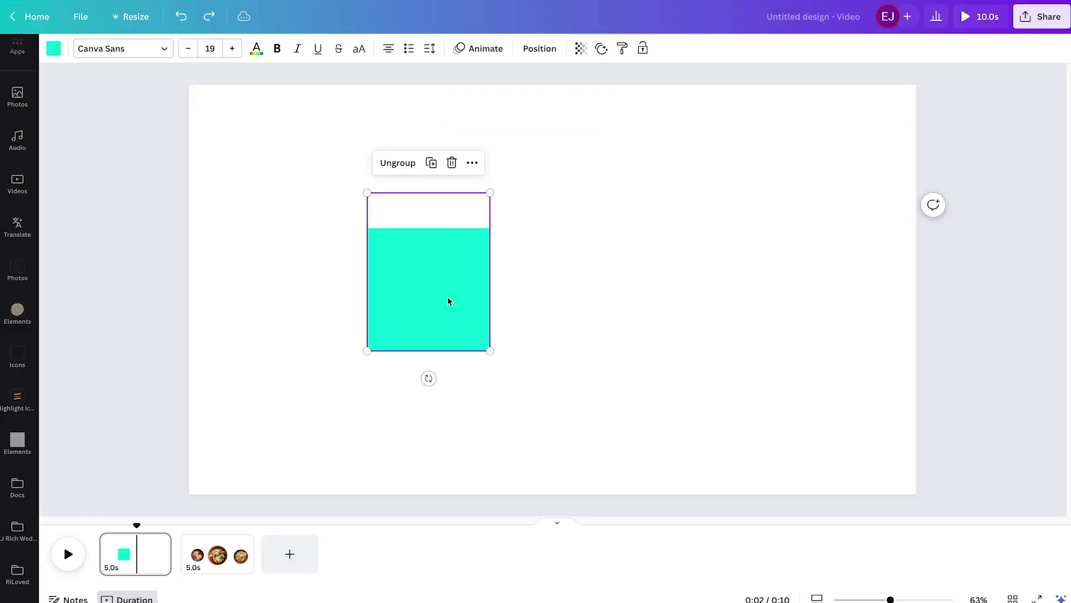
Line up copies of the grouped square side by side and recolour them orange and blue #5271FF.
drag(447, 300, 714, 310)
click(260, 269)
click(391, 271)
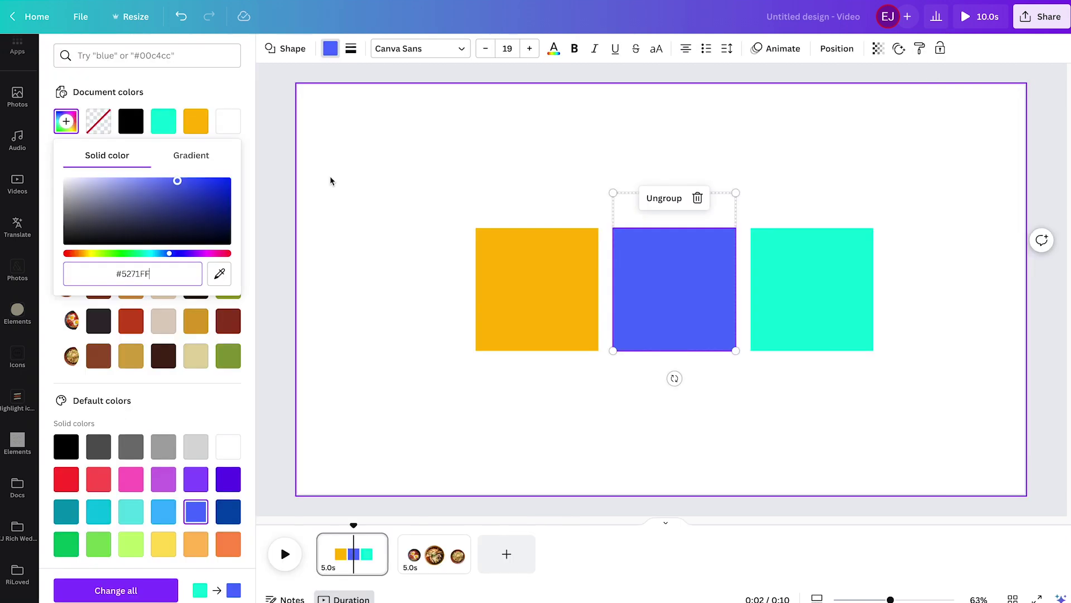
click(330, 180)
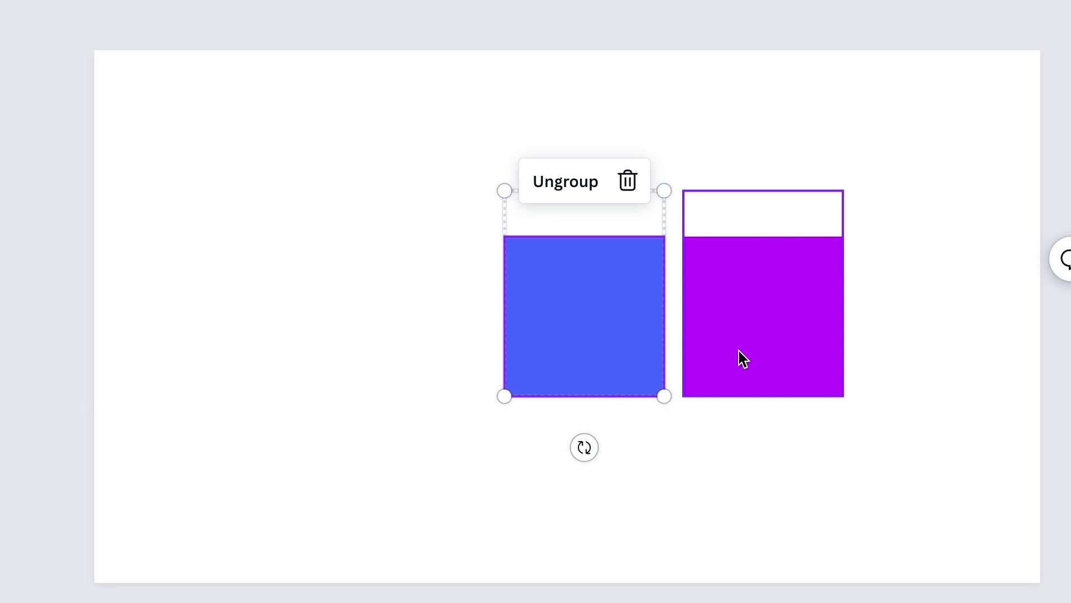
Stack the purple group exactly on top of the blue group.
drag(741, 359, 574, 342)
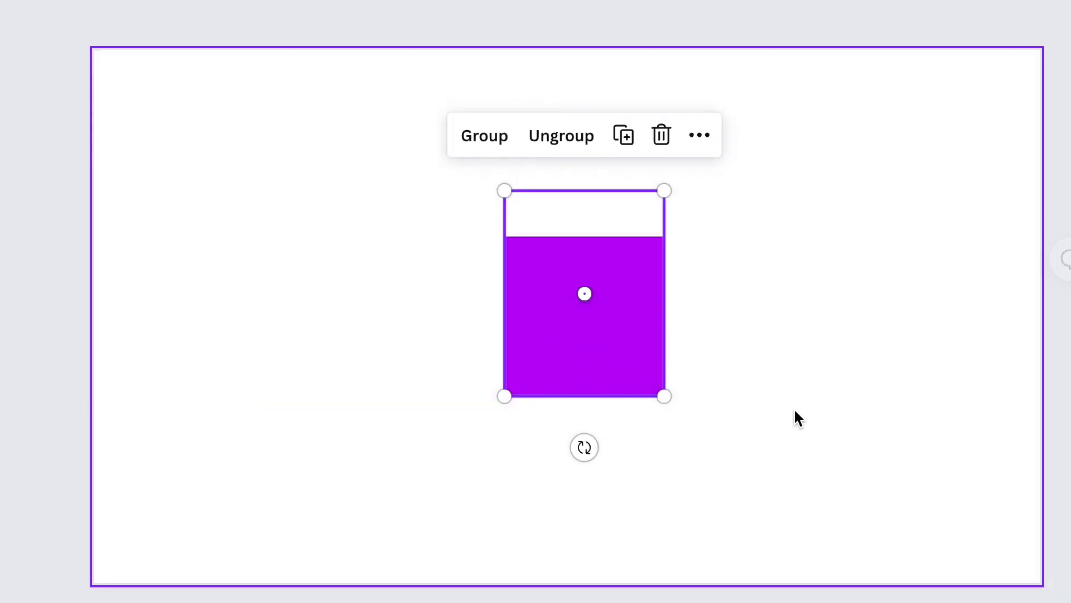
key(ctrl+minus)
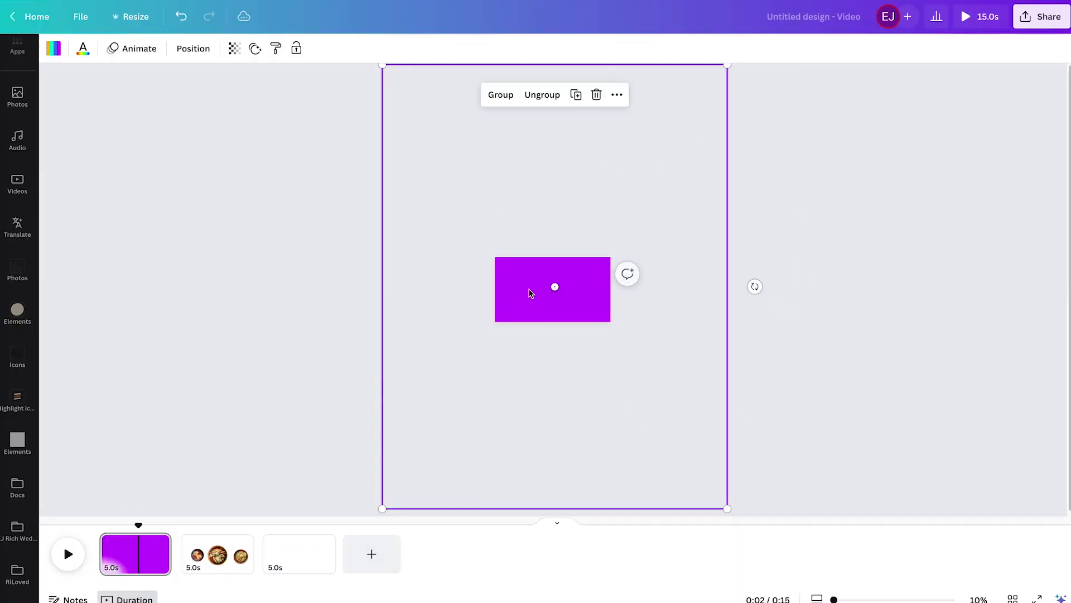
Move the enlarged stack of coloured groups from the first page to the empty third page.
key(super+x)
click(309, 554)
key(super+v)
Duplicate the emptied first page three times.
click(158, 554)
click(682, 370)
scroll(701, 294, up, 5)
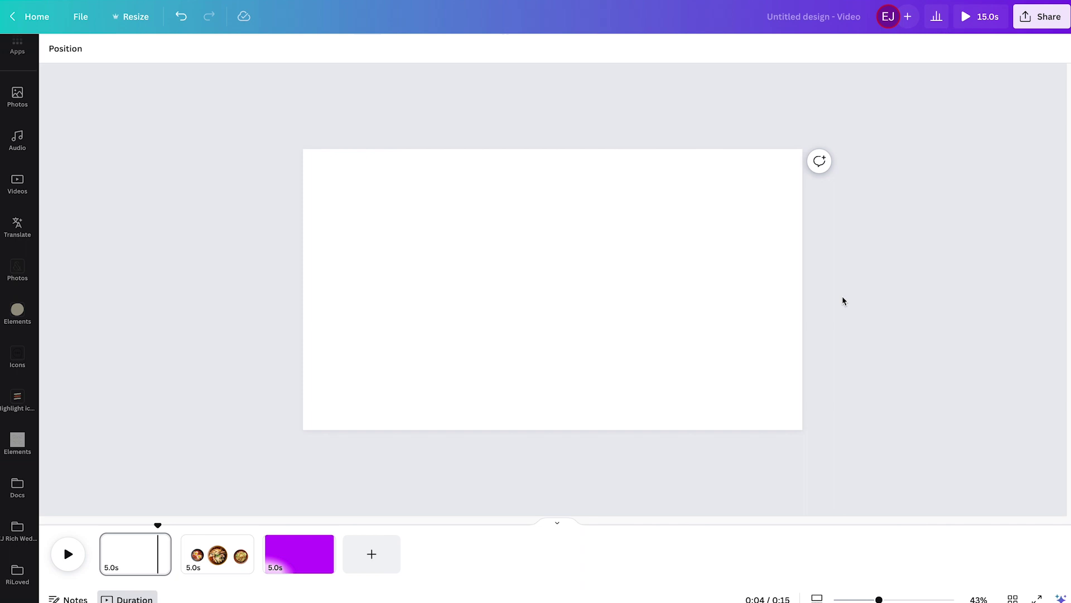
key(super+d)
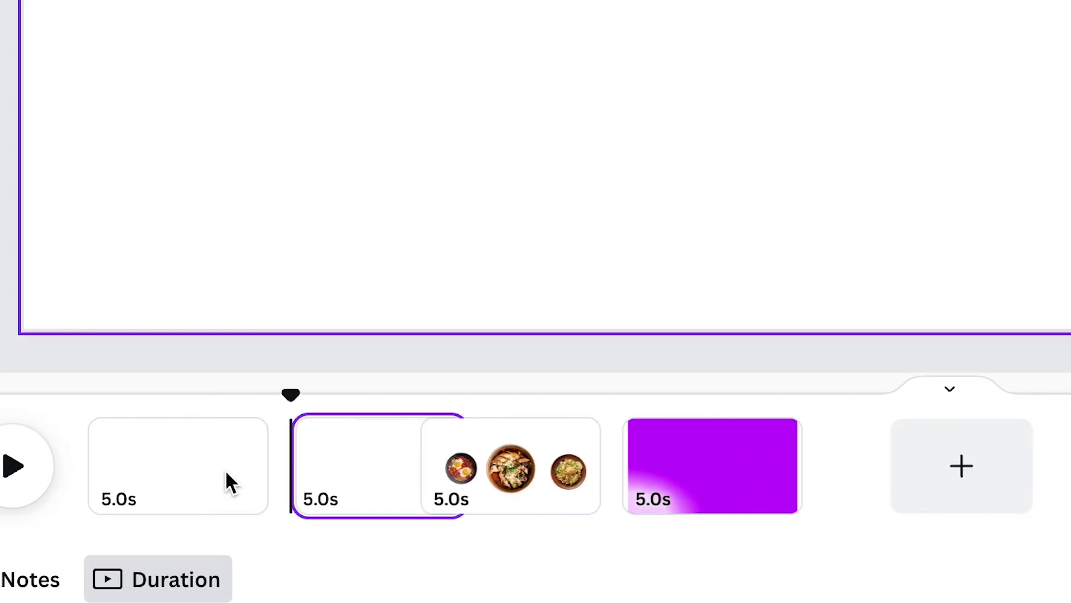
key(ctrl+d)
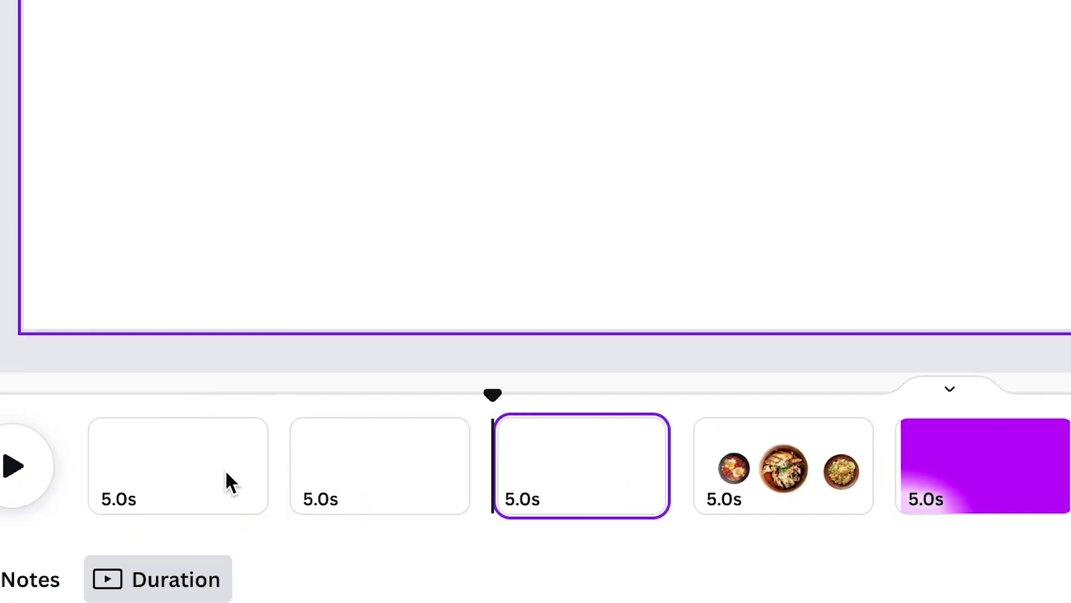
key(ctrl+d)
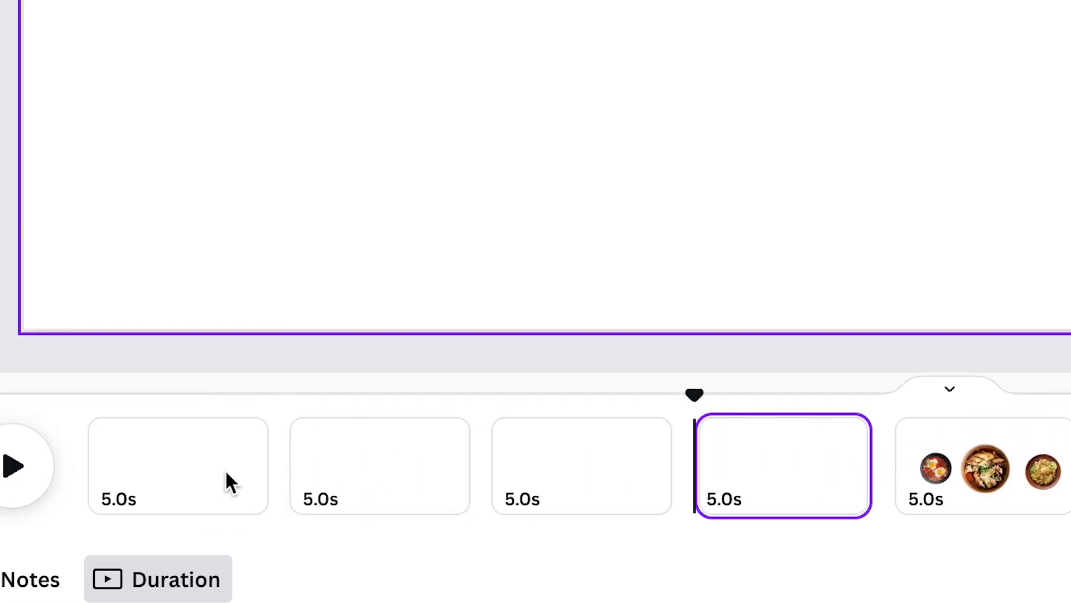
Set the first page's background colour to the purple document colour.
click(230, 481)
click(185, 471)
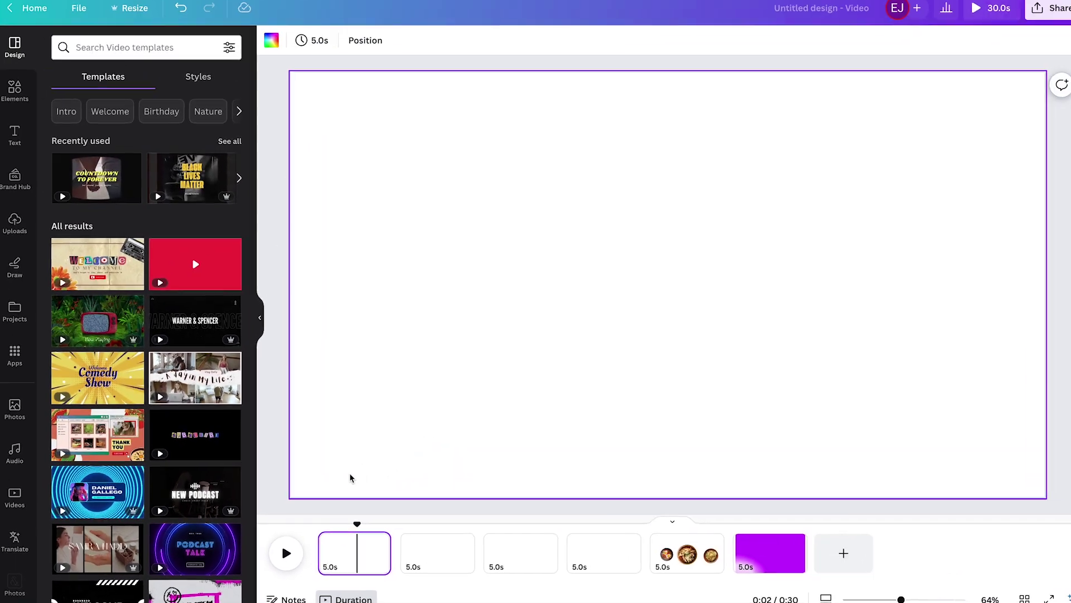
click(270, 49)
click(196, 121)
Copy the cut-out egg pan from the food page to the purple page and enlarge it, centred and running off the lower edge.
click(700, 555)
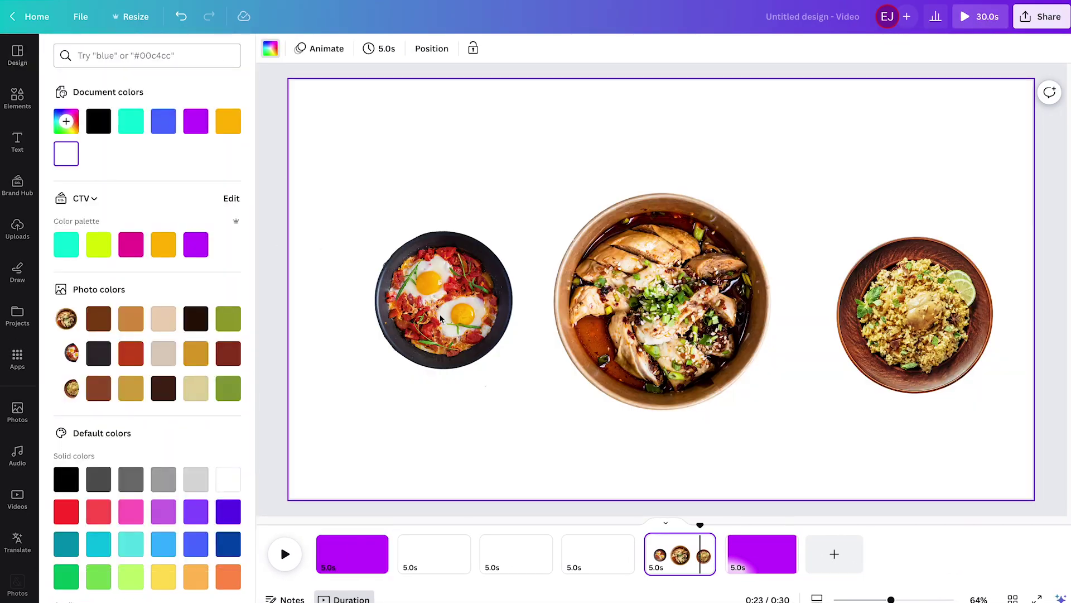
click(442, 318)
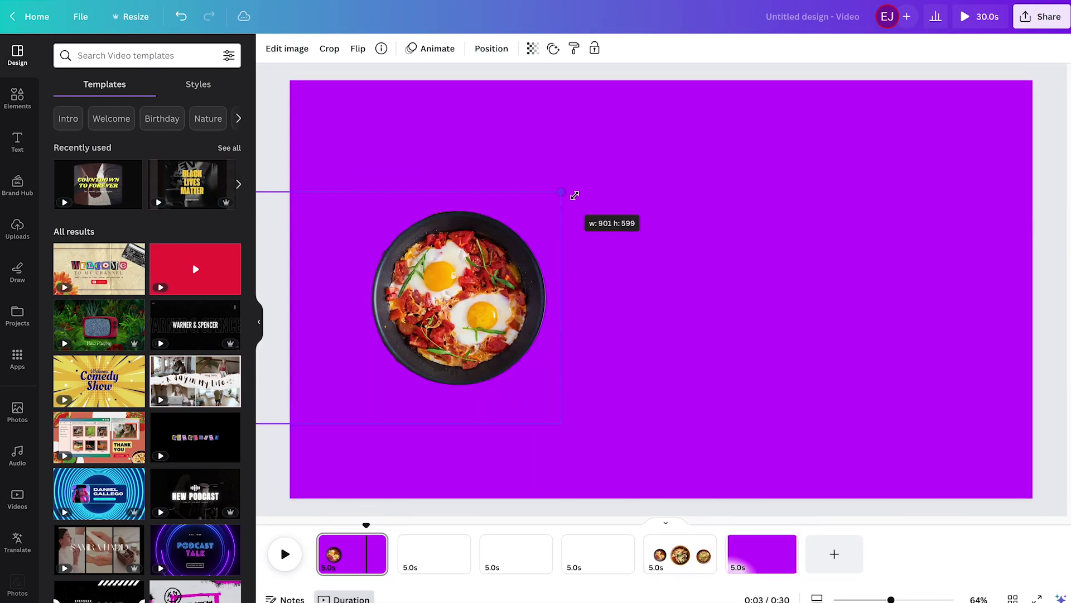
drag(575, 192, 786, 120)
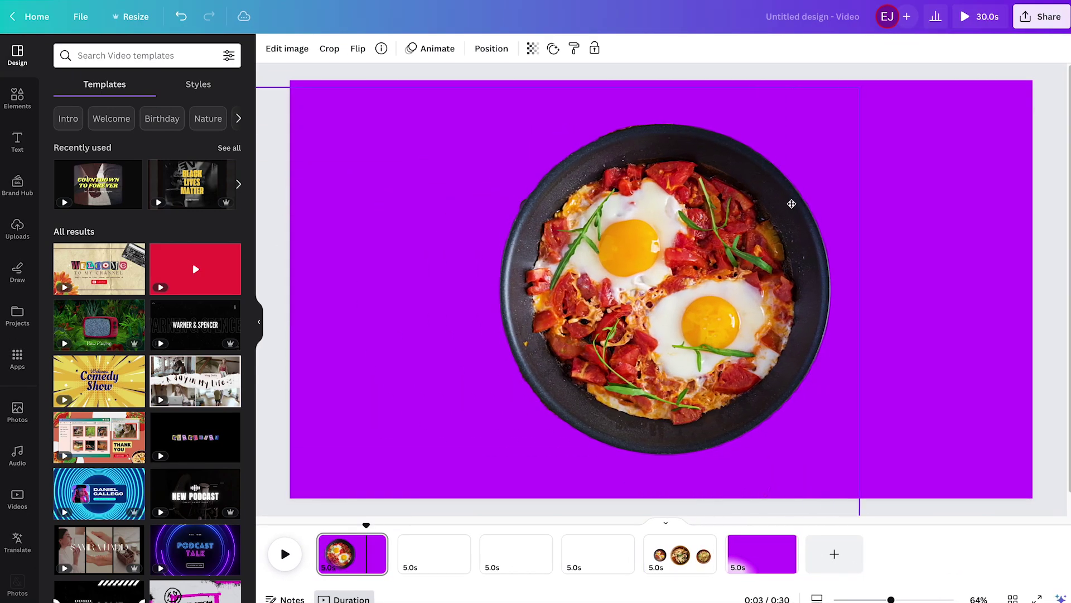
drag(491, 89, 257, 144)
drag(659, 154, 667, 310)
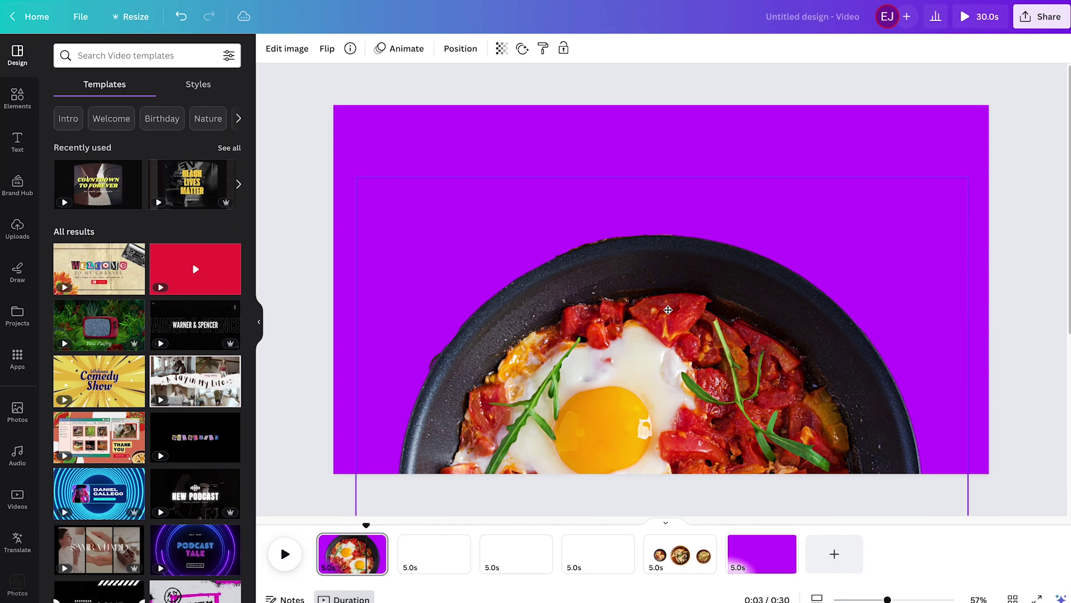
Add a large white "Healthy" heading in TAN Jambore with an empty line below it, across the pan's upper rim and layered behind the pan.
text(Heal)
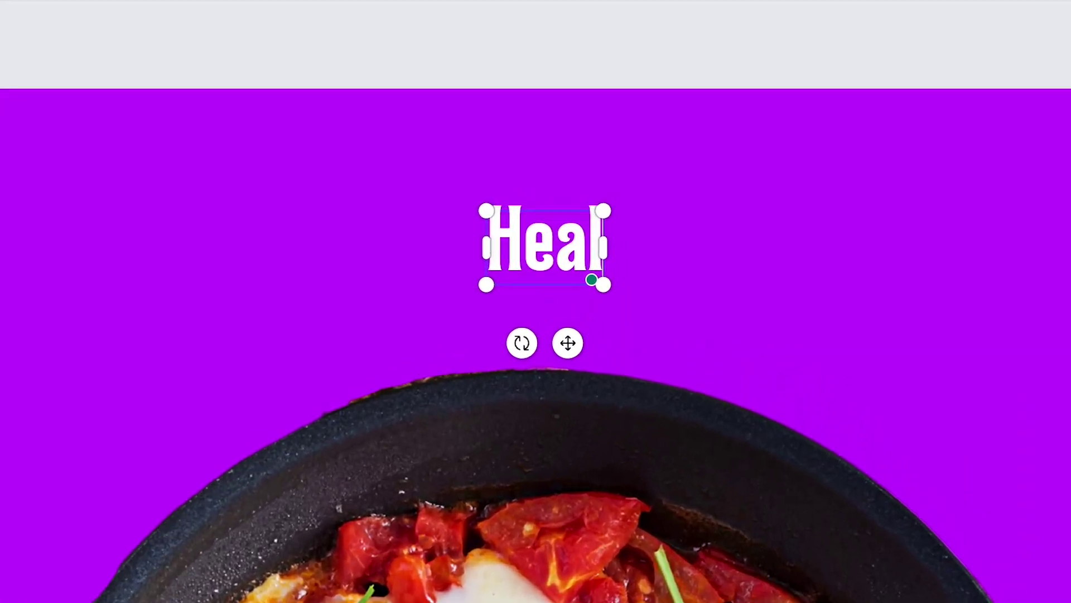
text(thy)
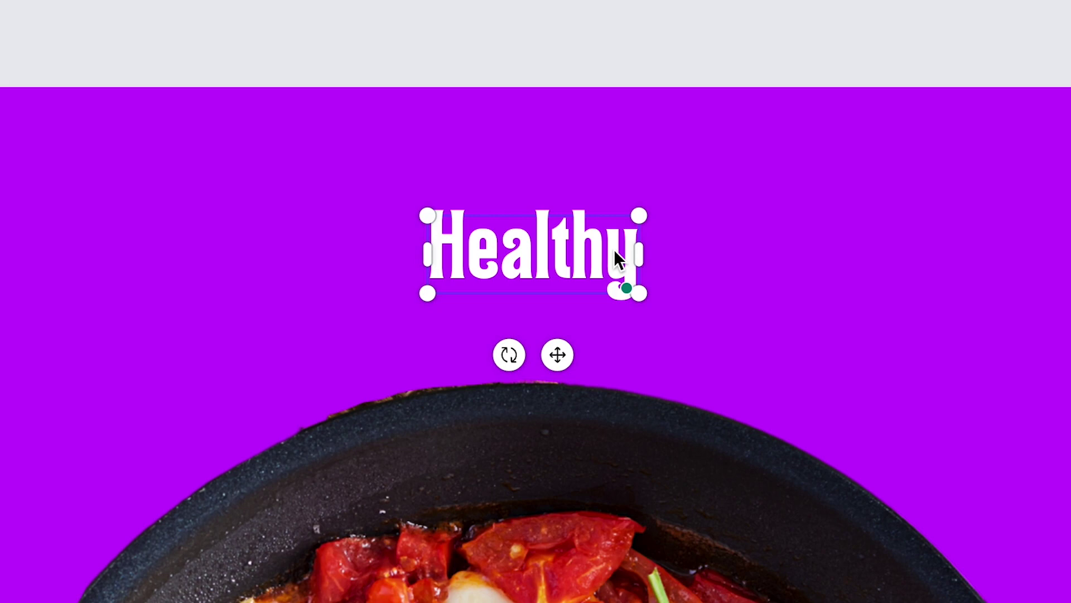
key(Return)
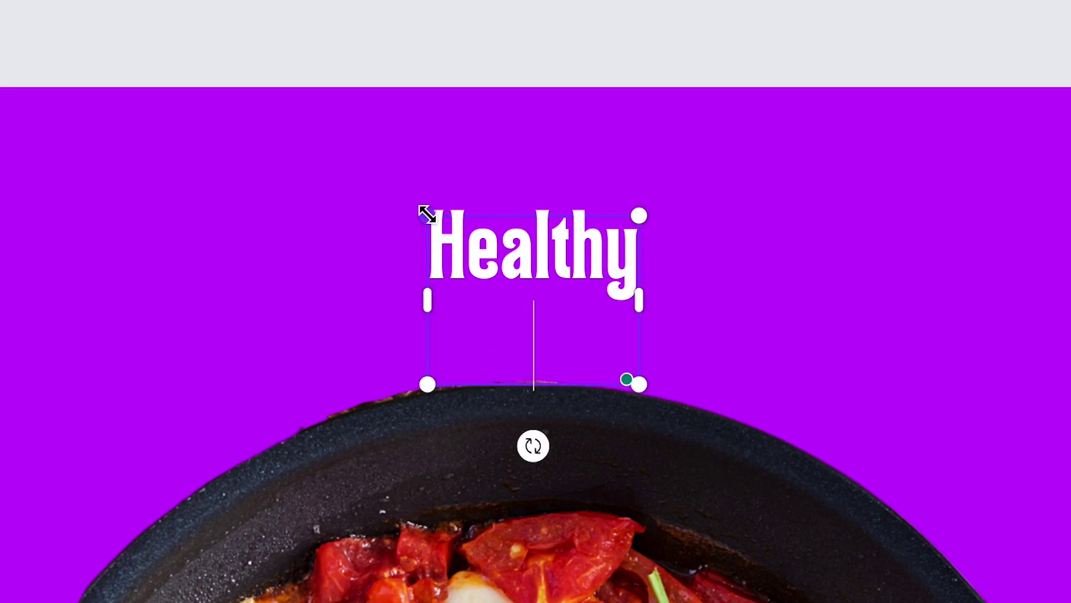
mouse_move(427, 214)
mouse_down()
mouse_move(24, 107)
mouse_move(0, 90)
mouse_up()
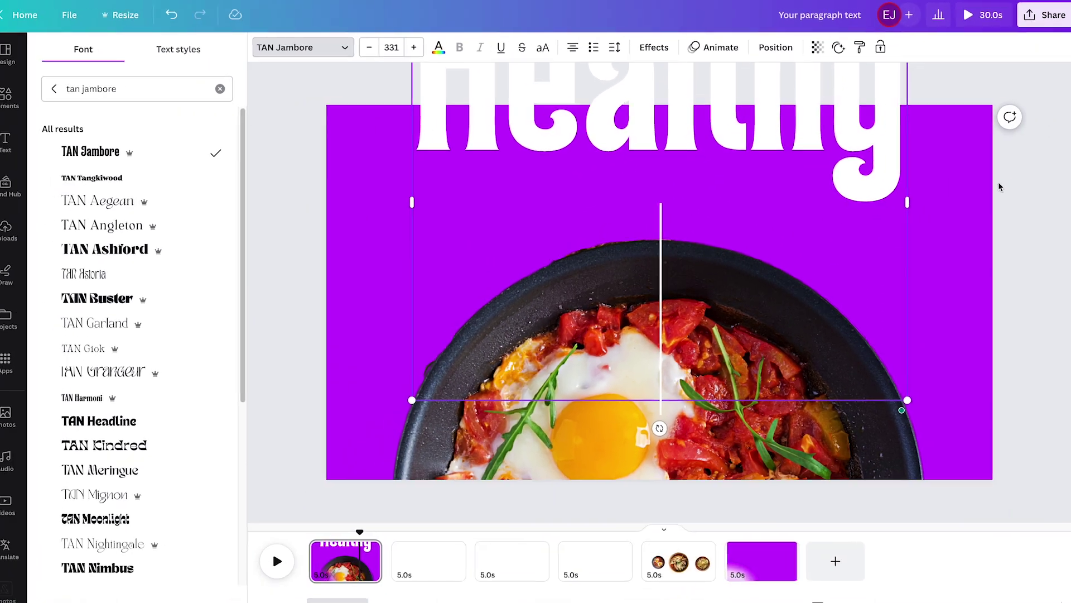
drag(901, 146, 901, 415)
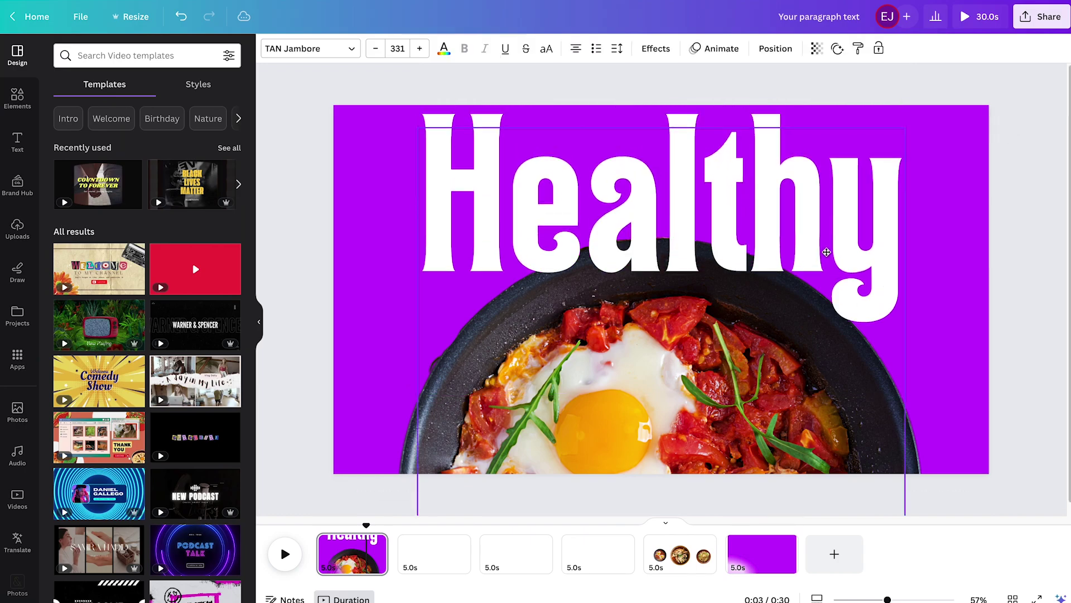
click(775, 49)
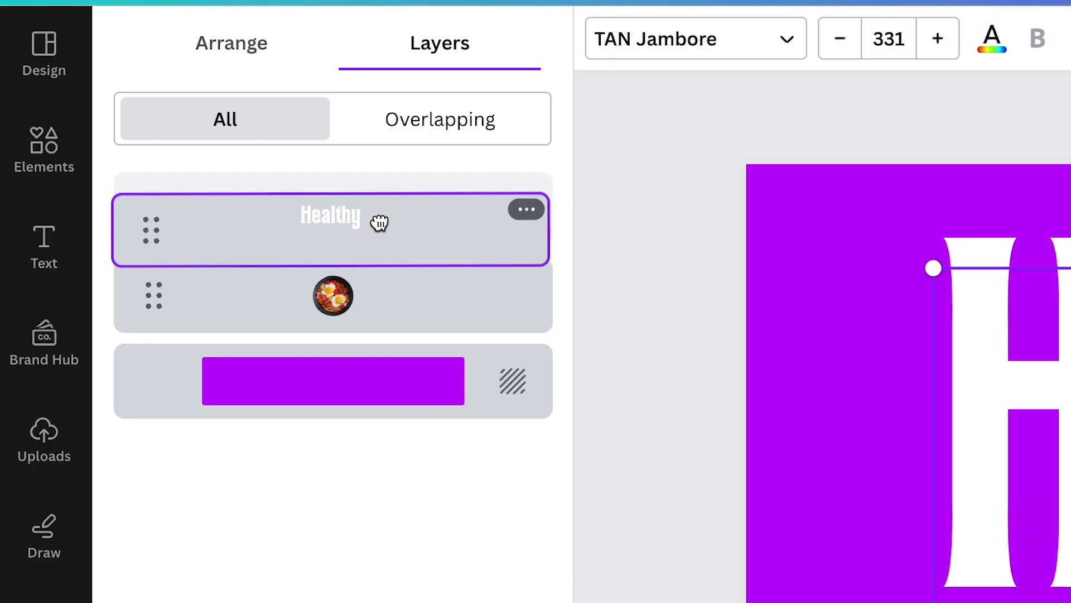
drag(162, 129, 162, 177)
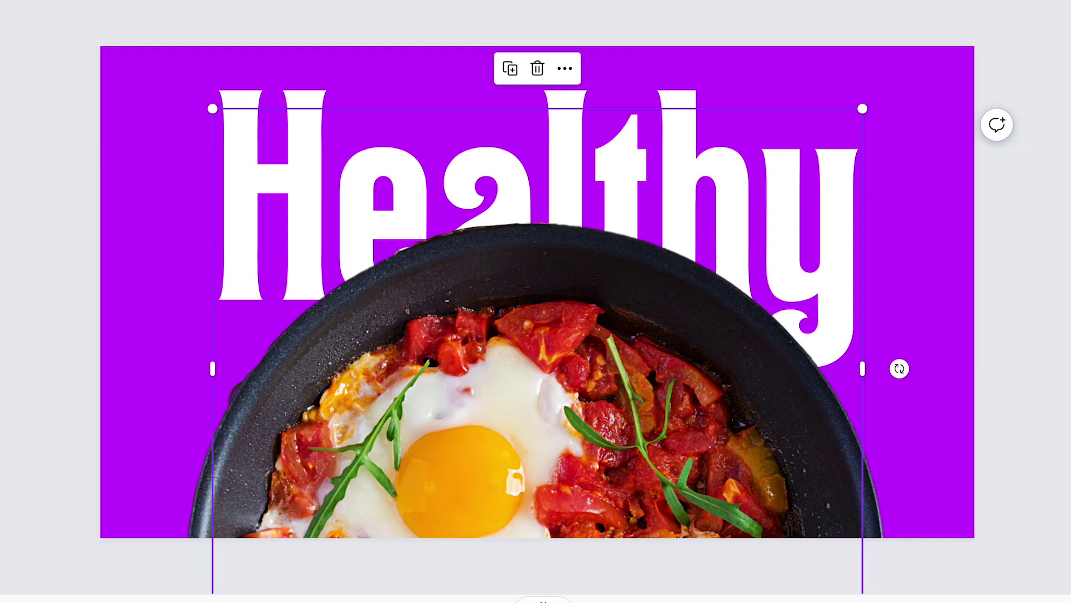
Duplicate the "Healthy" heading in front of the pan, give the copy a Hollow effect with thickness 9, and align it with the original.
right_click(781, 123)
click(885, 249)
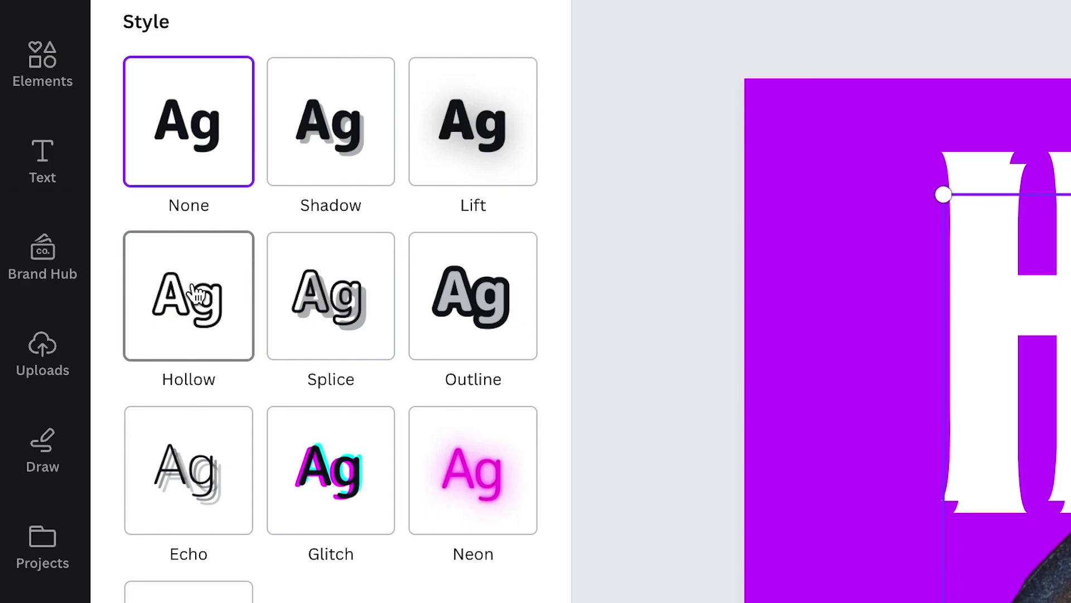
click(193, 289)
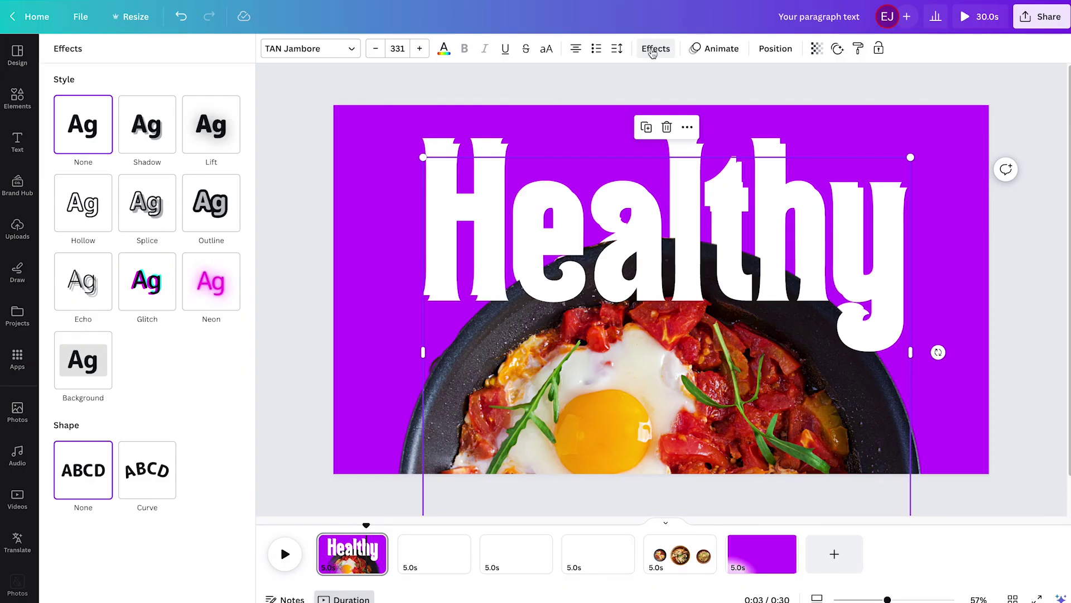
click(195, 292)
drag(329, 468, 274, 468)
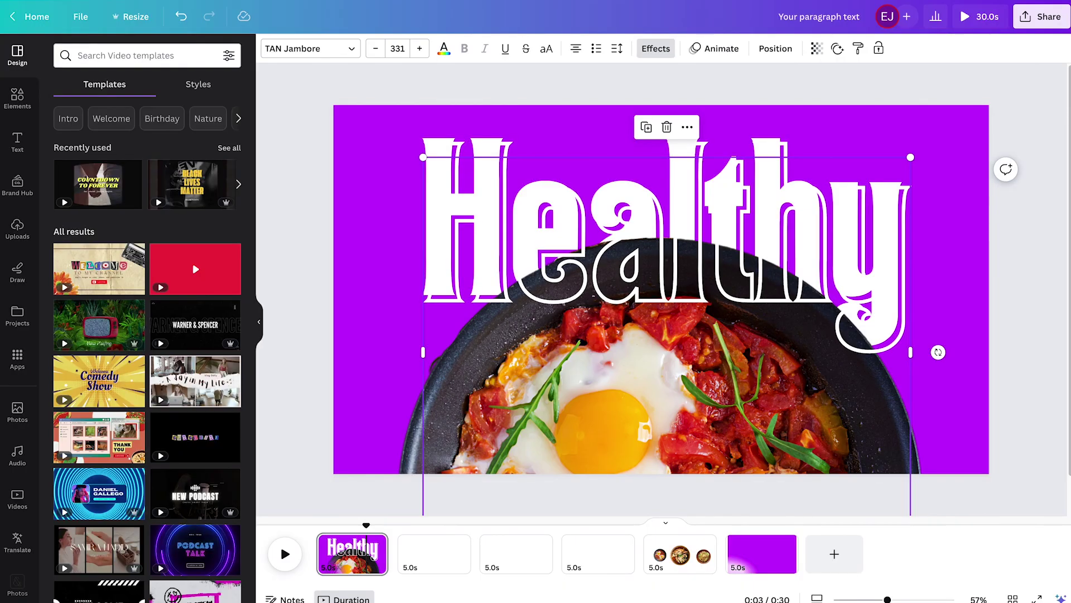
drag(809, 240, 803, 234)
drag(79, 283, 68, 282)
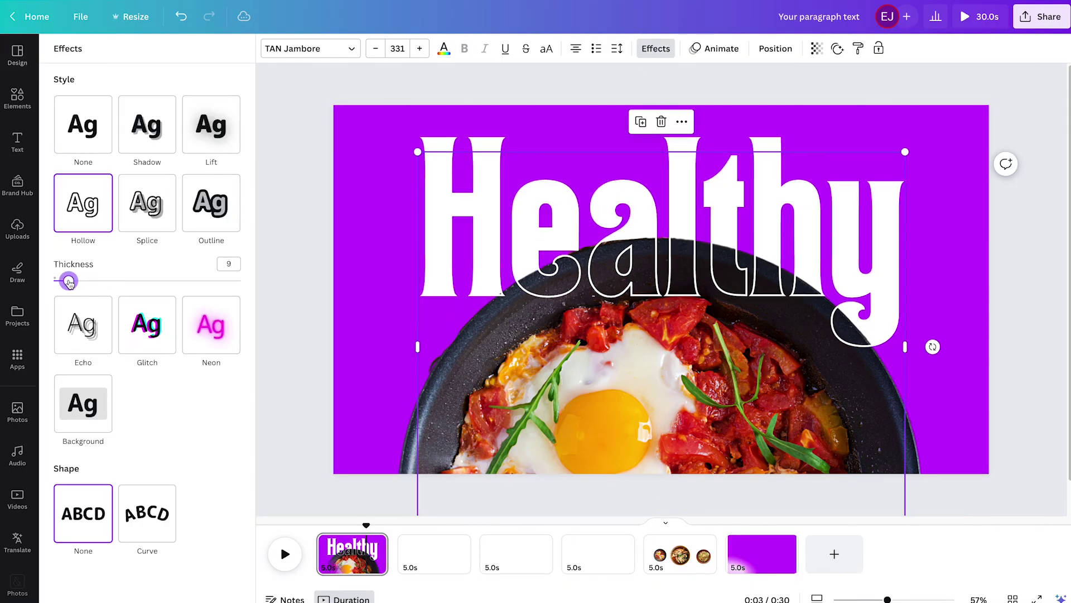
click(547, 306)
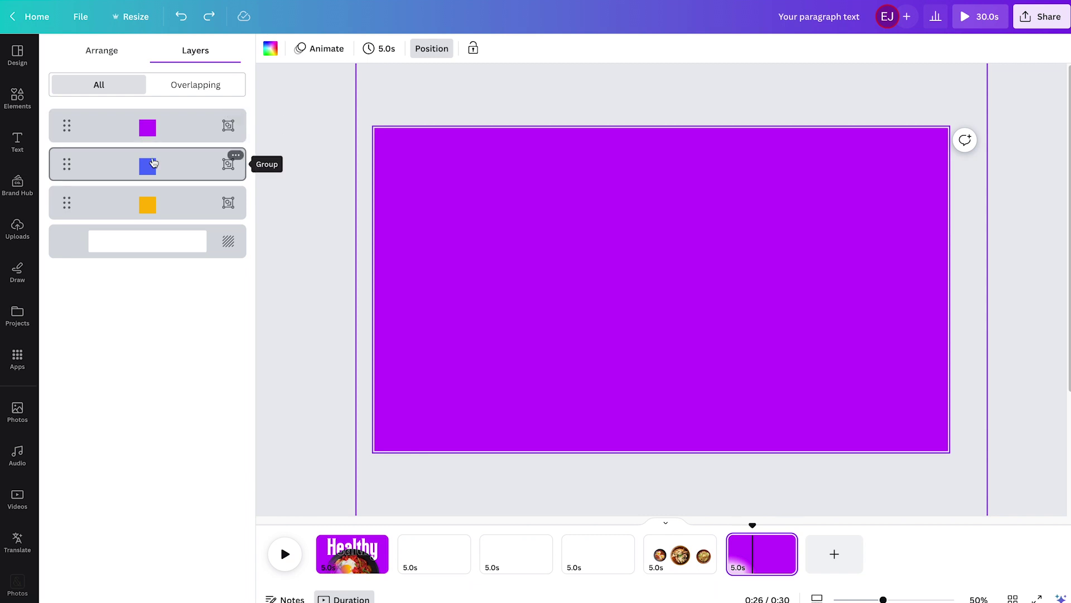
Copy the blue group from the last page to the first page, rotate it to cover the page, and layer it behind the headings and pan.
click(154, 161)
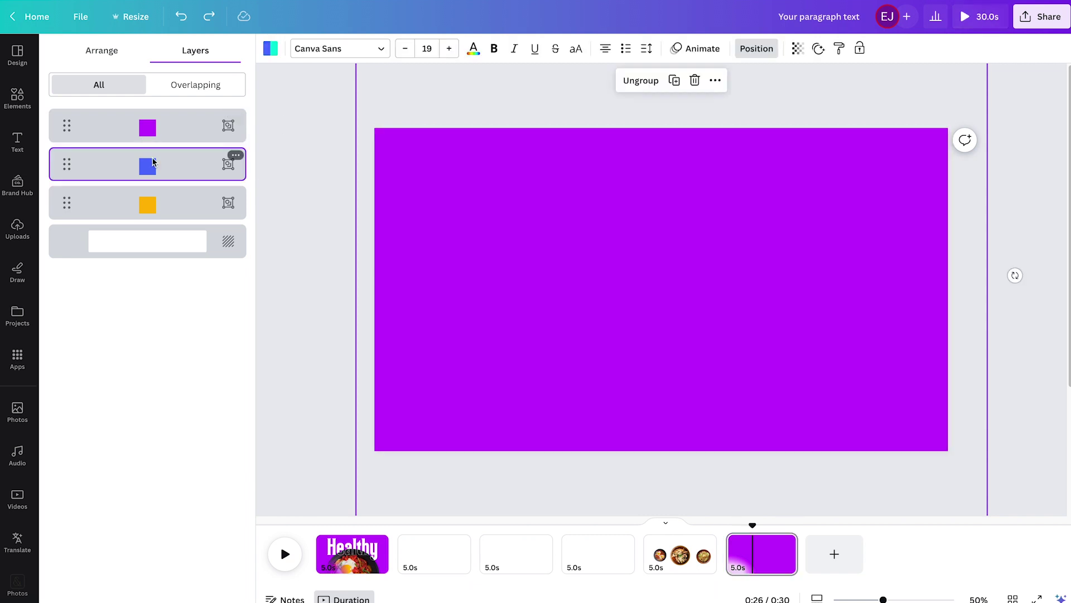
click(363, 567)
key(ctrl+v)
drag(1012, 287, 677, 86)
drag(572, 357, 664, 414)
drag(594, 240, 612, 303)
drag(684, 296, 502, 295)
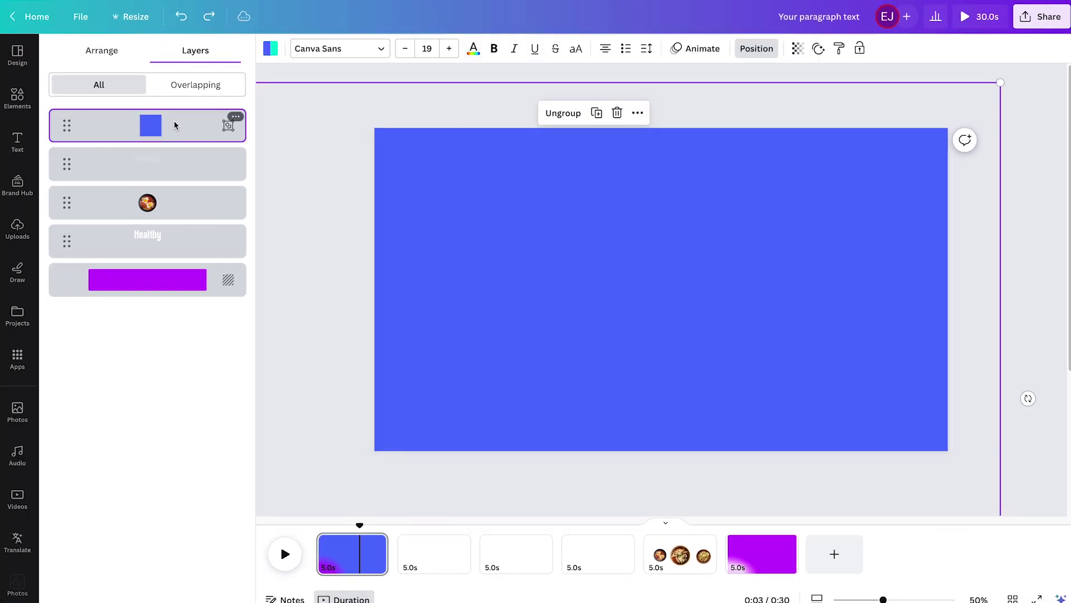
drag(175, 124, 179, 254)
Paste the yellow group on the first page, position it over the lower part, and layer it behind the headings and pan.
click(343, 561)
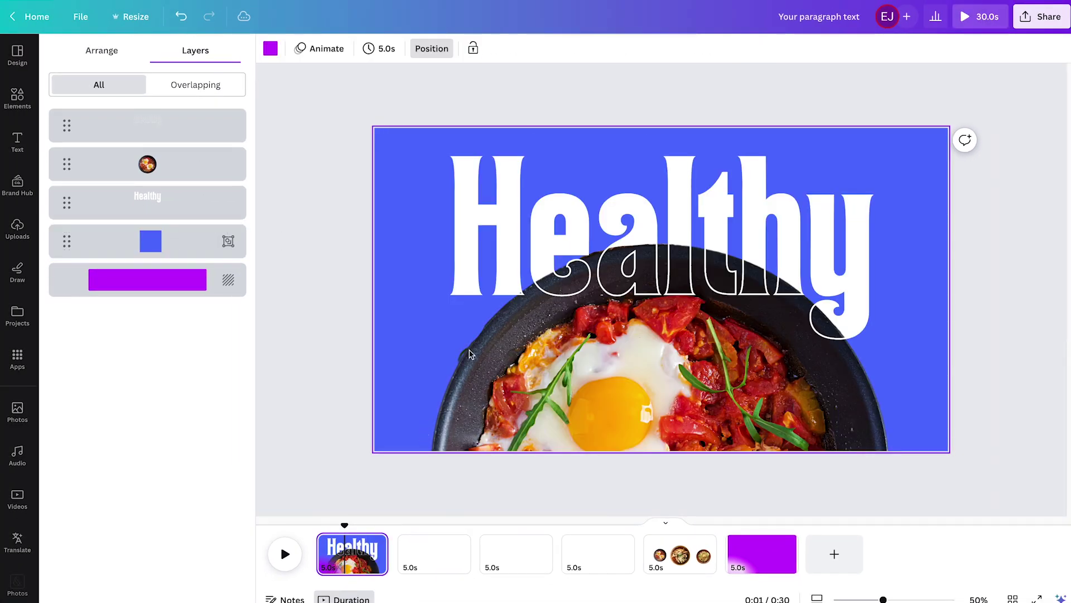
key(ctrl+v)
mouse_move(573, 185)
mouse_down()
mouse_move(617, 310)
mouse_move(627, 460)
mouse_up()
click(627, 464)
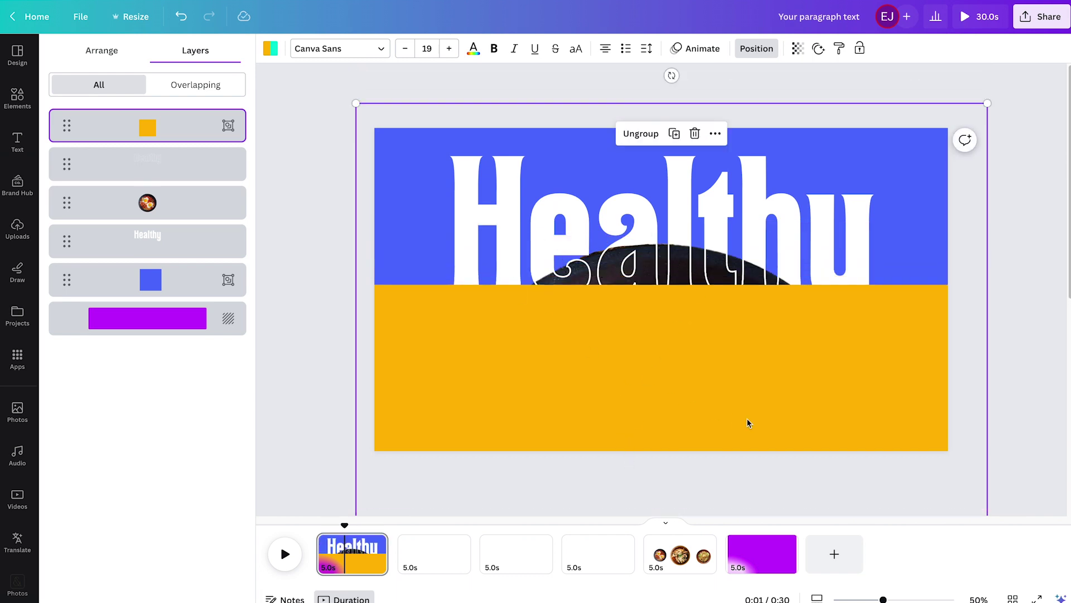
mouse_move(814, 377)
mouse_down()
mouse_move(818, 421)
mouse_move(815, 405)
mouse_up()
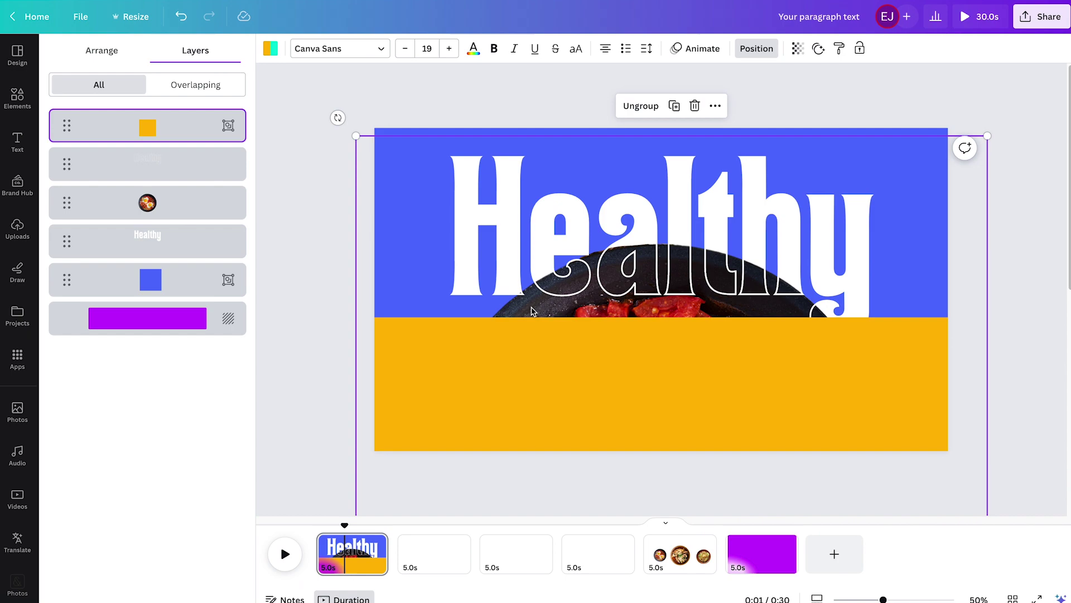
drag(192, 139, 206, 271)
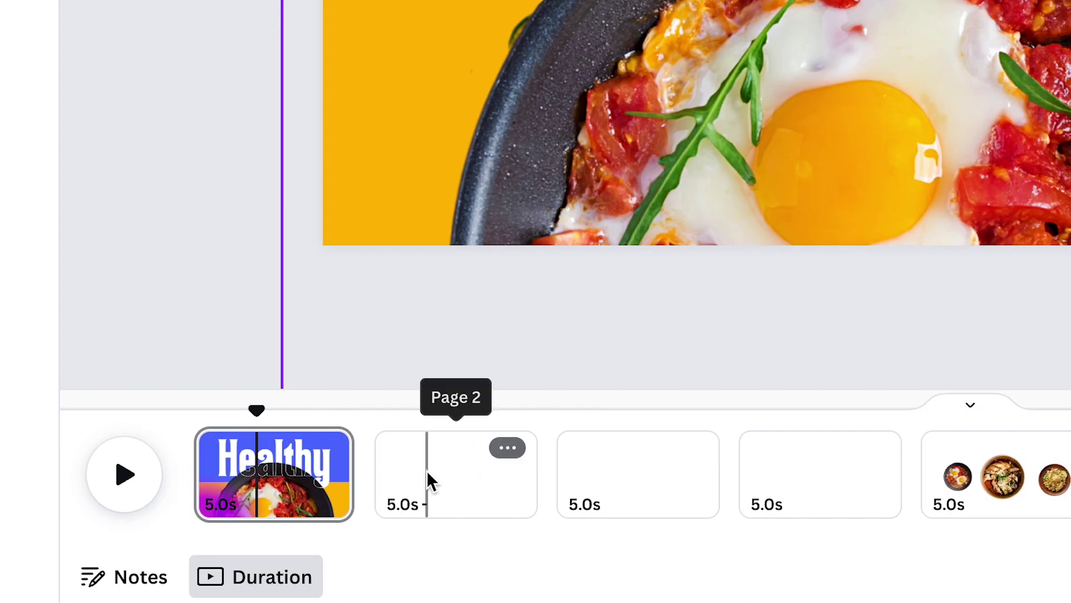
Set the second page's background colour to green #00BF63.
click(422, 555)
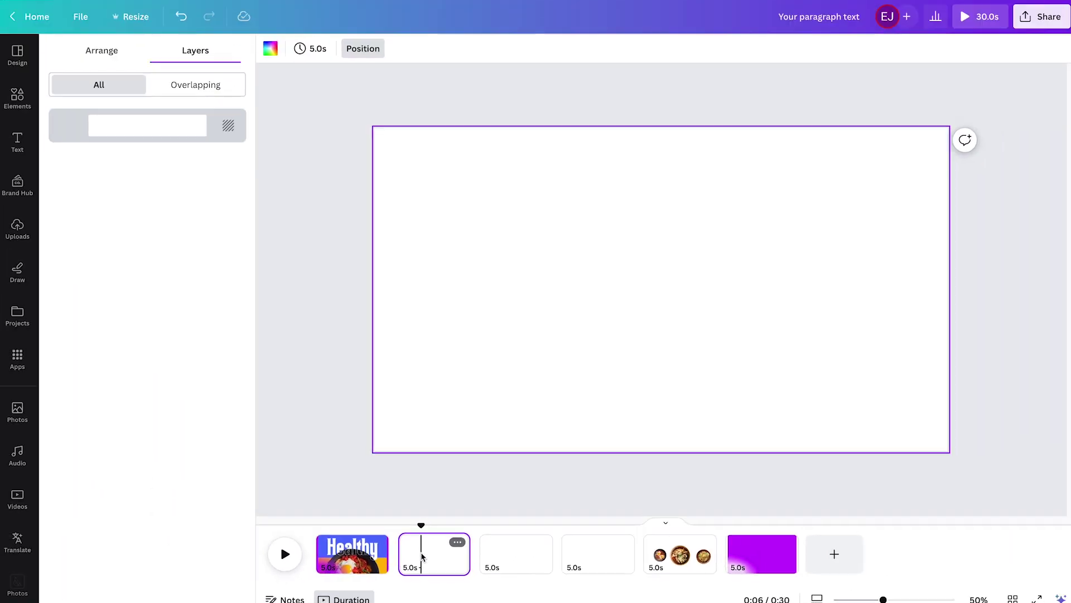
click(270, 48)
click(66, 121)
text(#00BF63)
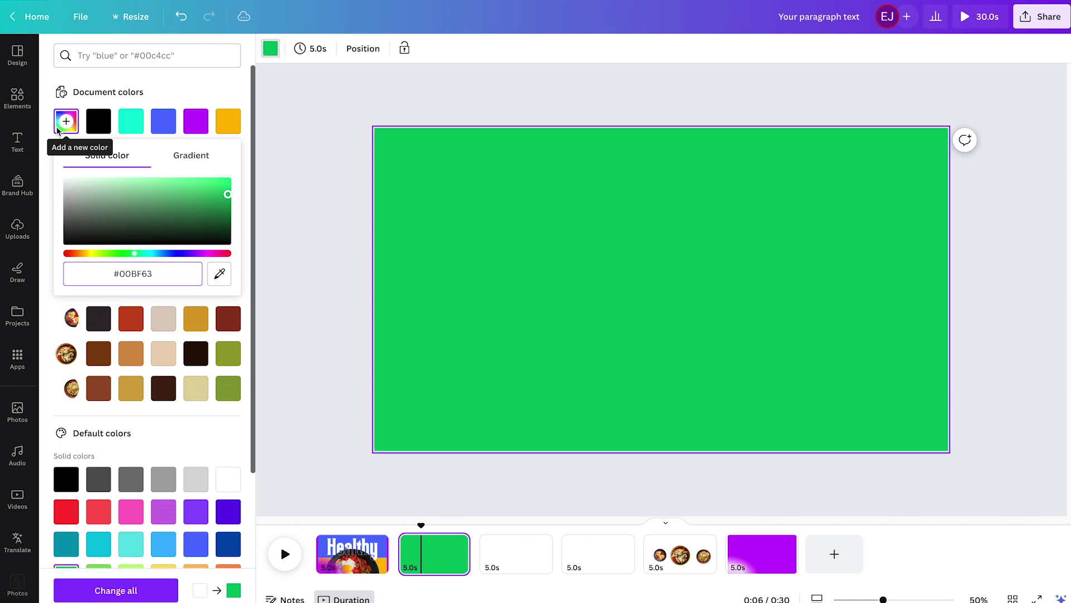
click(65, 121)
Paste the cut-out chicken bowl onto the green second page and shrink it in the centre.
click(605, 352)
key(ctrl+v)
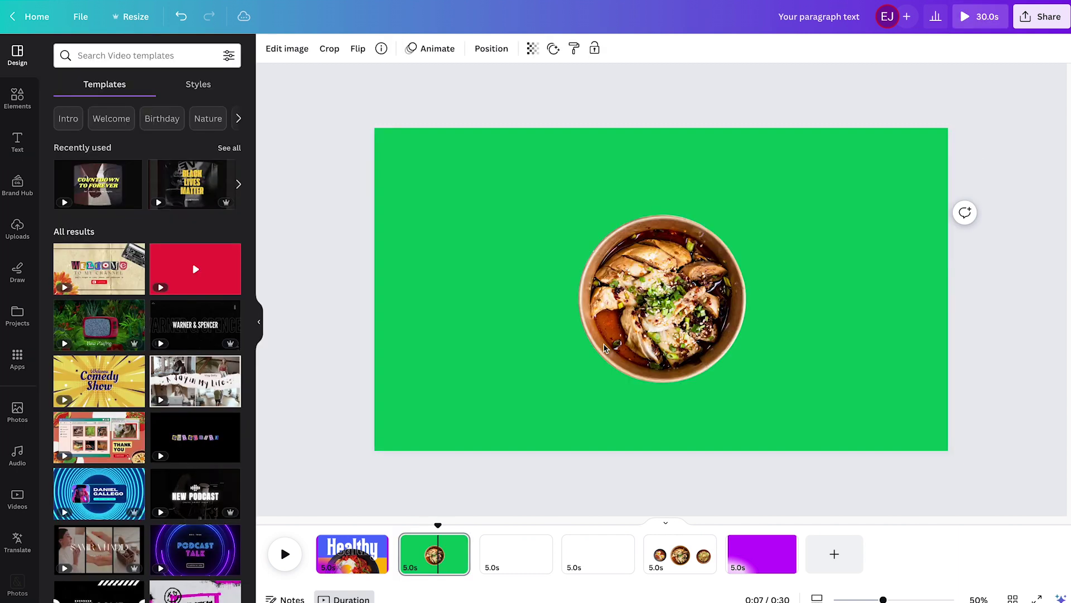
click(626, 328)
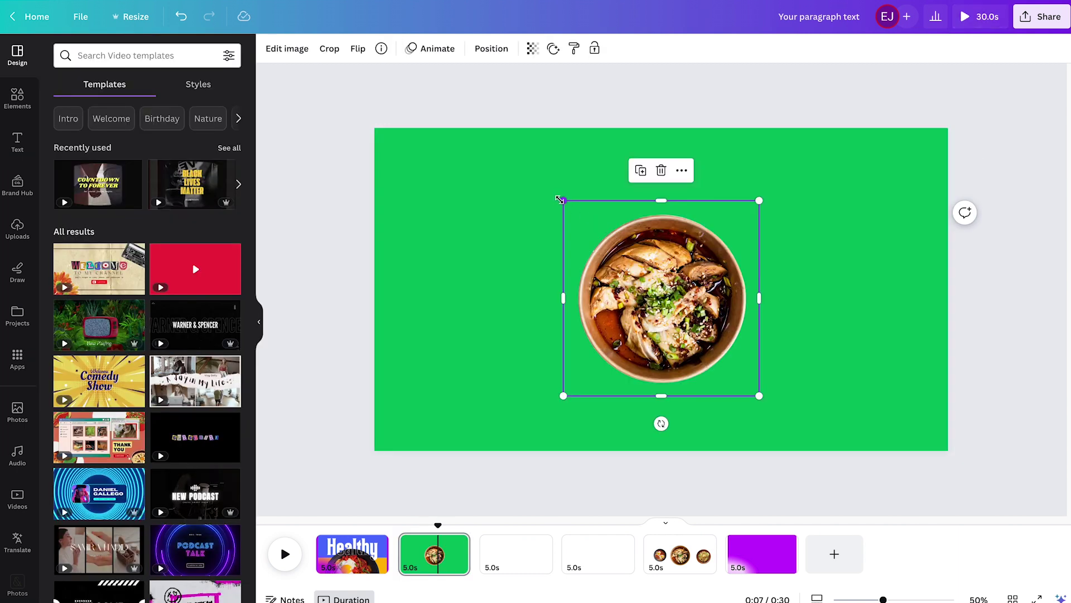
drag(563, 200, 597, 216)
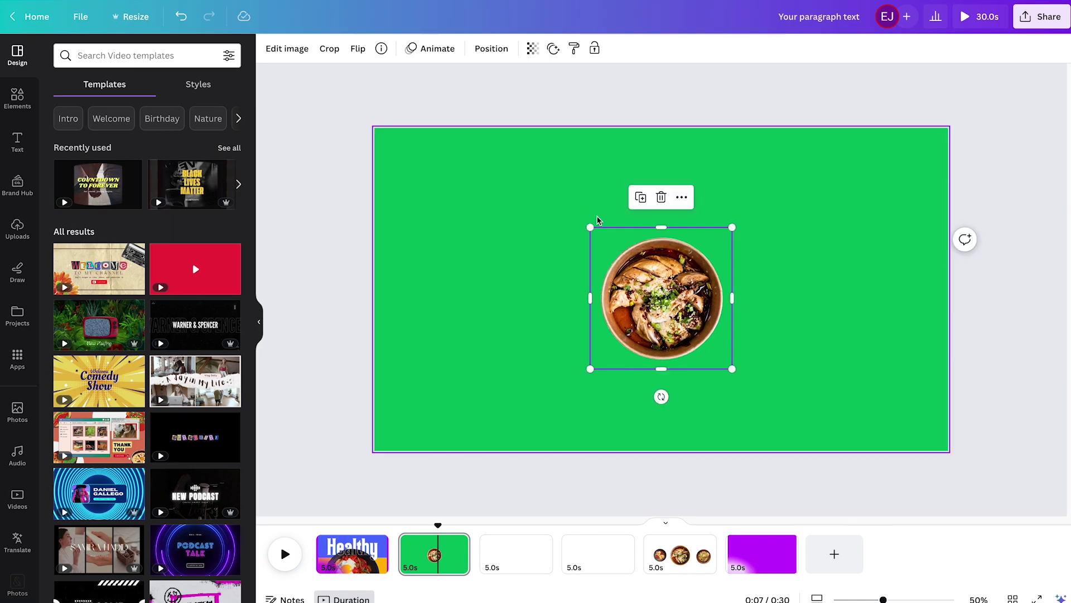
Add the white words "doesn't" on the left of the bowl and "mean" on its right in TAN Jambore.
text(doesn')
text(t)
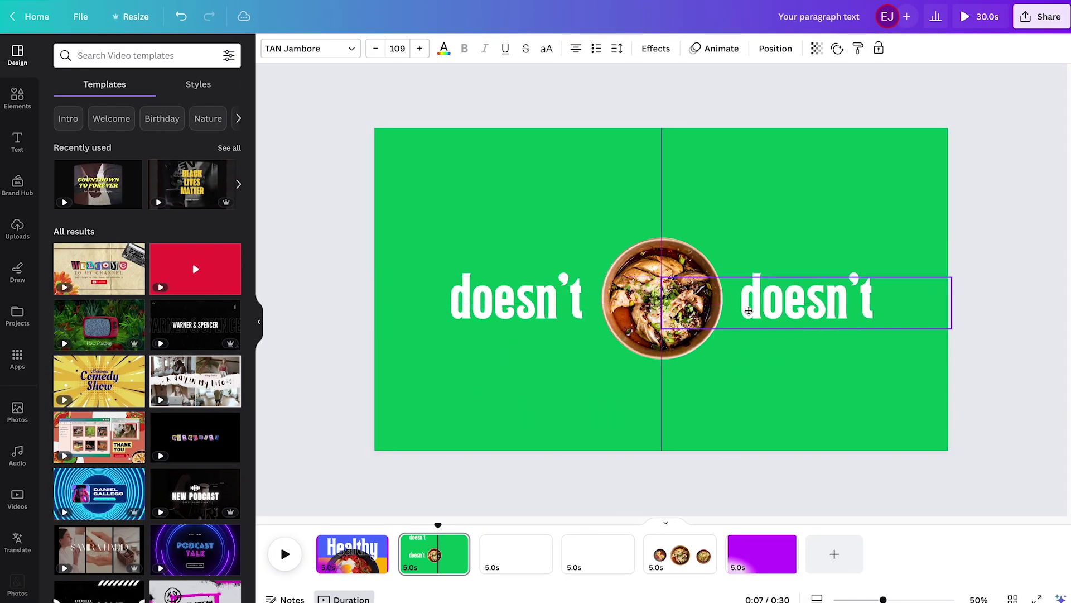
double_click(790, 310)
text(mean)
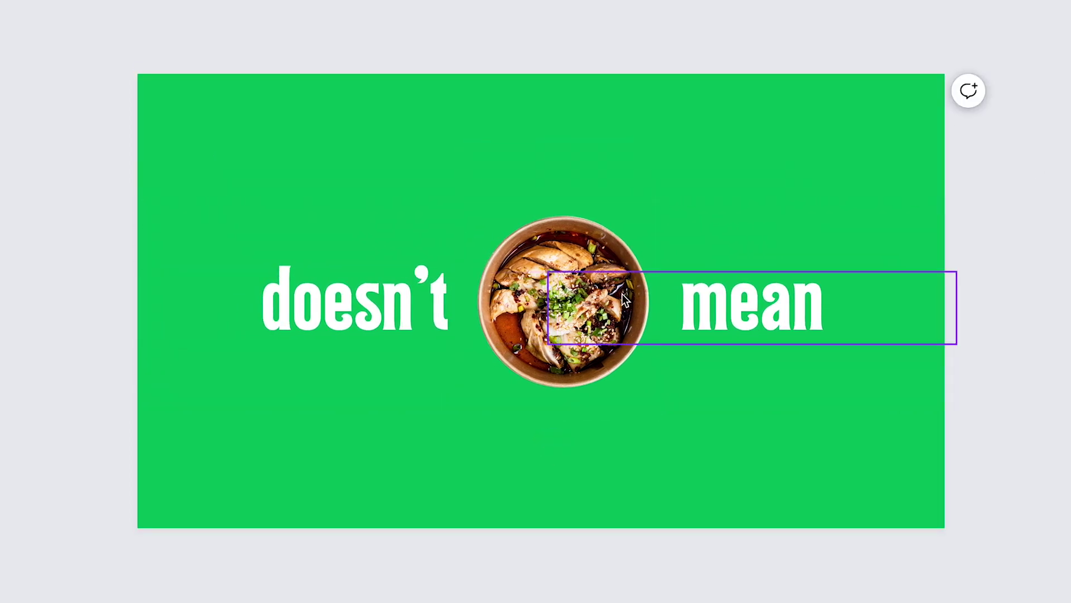
click(625, 301)
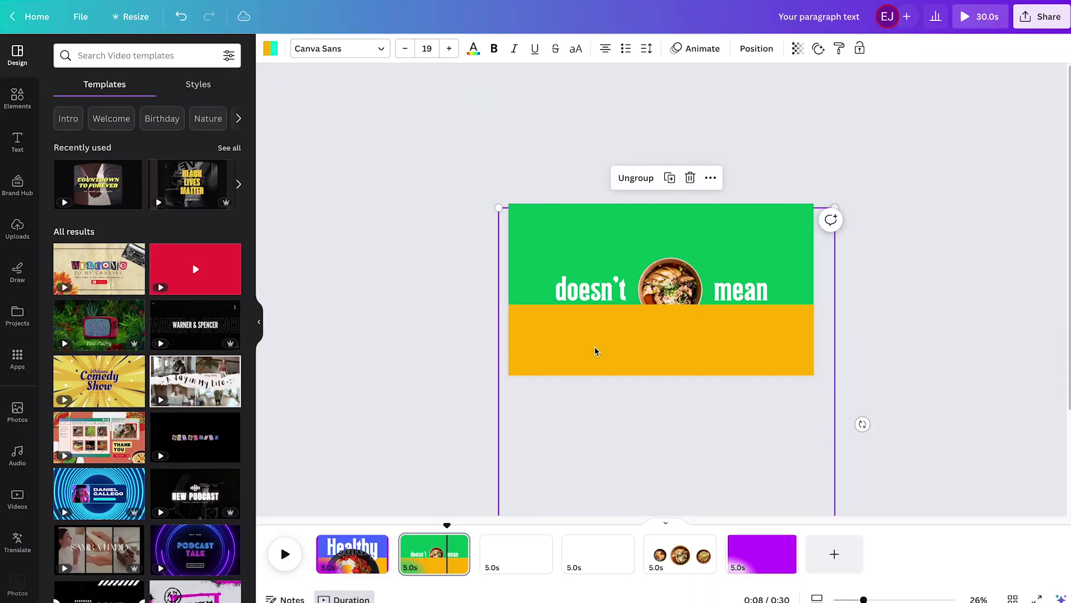
Rotate the yellow and purple groups and arrange them behind the text and bowl, yellow over the page's left half and purple over the right.
drag(863, 424, 673, 520)
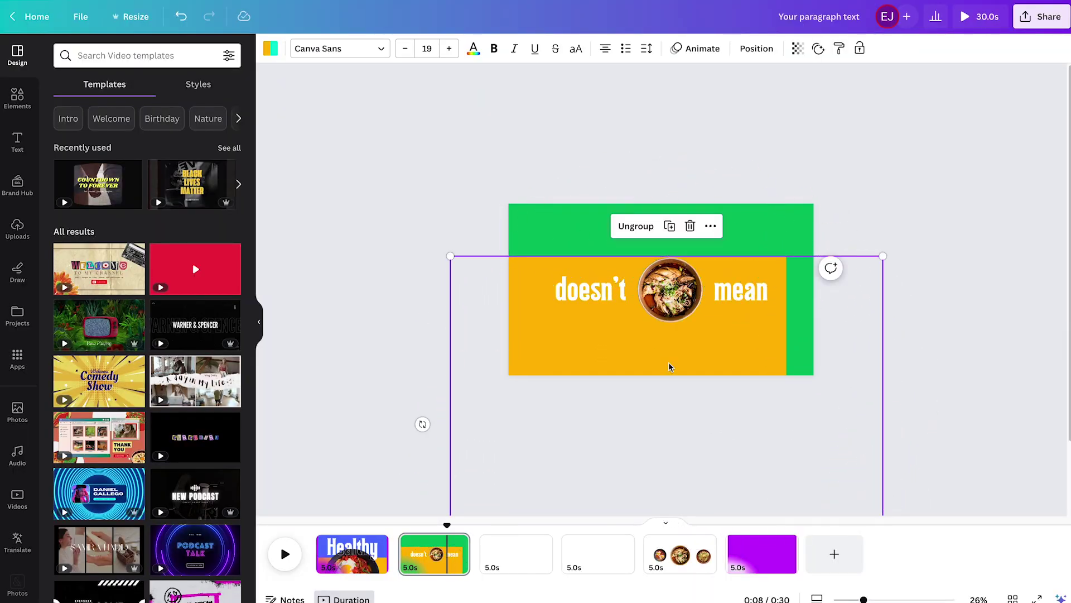
drag(670, 366, 555, 235)
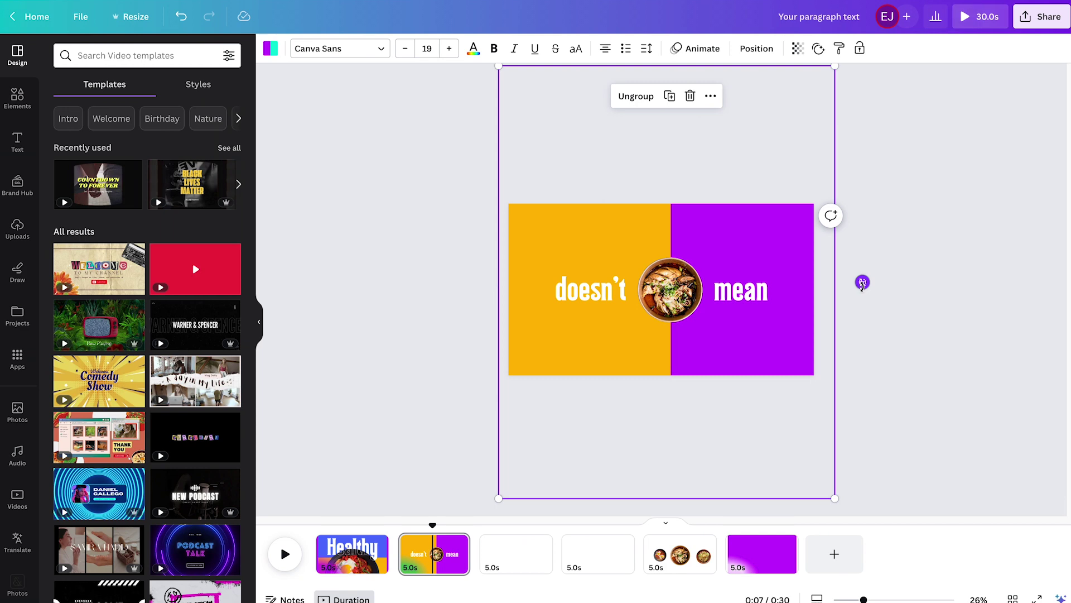
drag(862, 283, 671, 117)
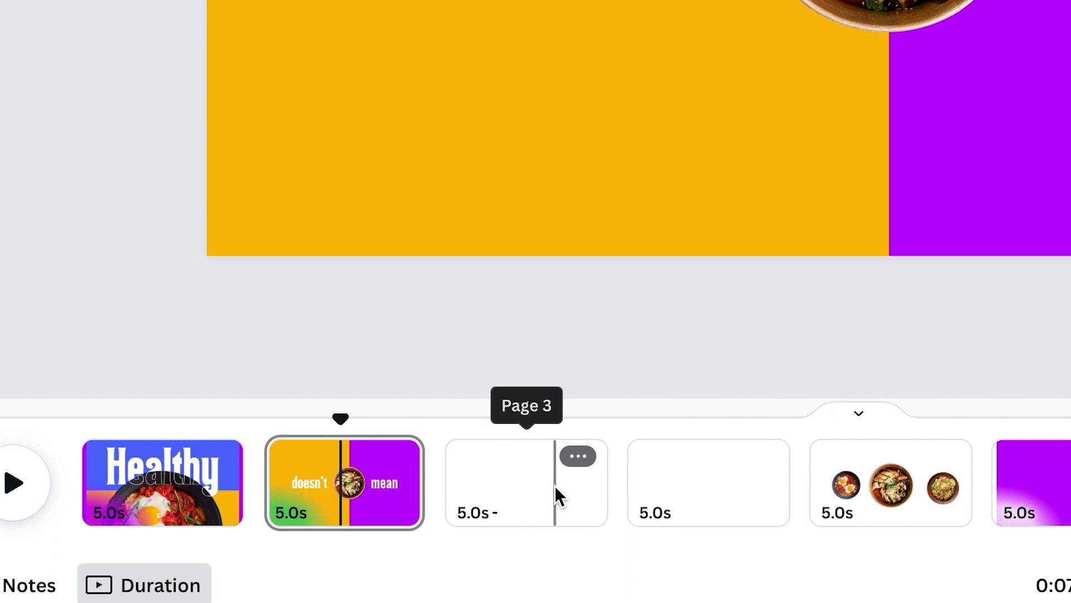
Set the third page's background to the green document colour #00bf63.
click(555, 485)
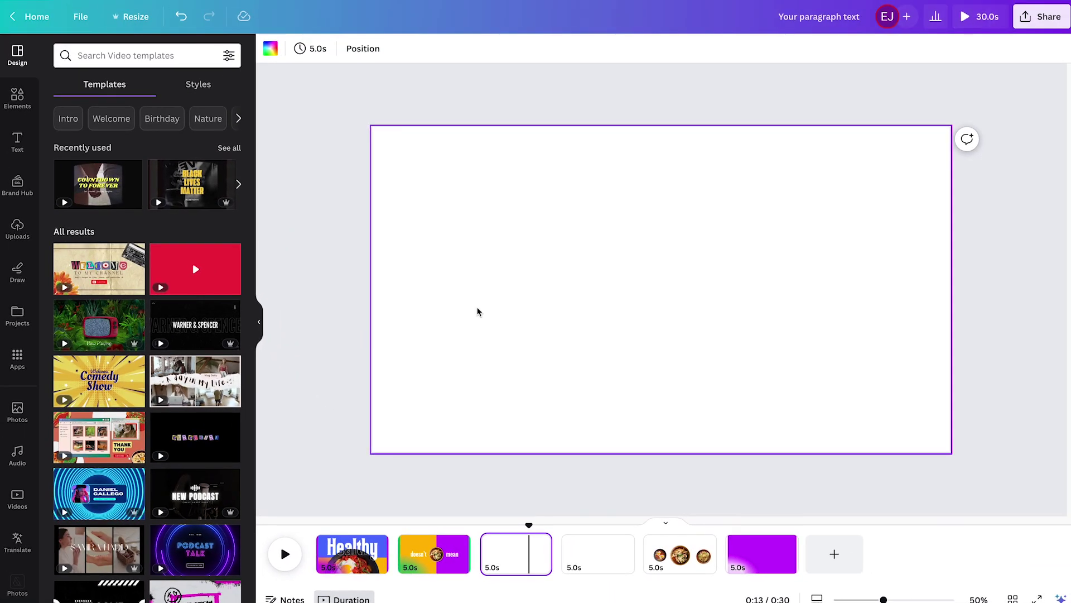
click(270, 49)
click(132, 119)
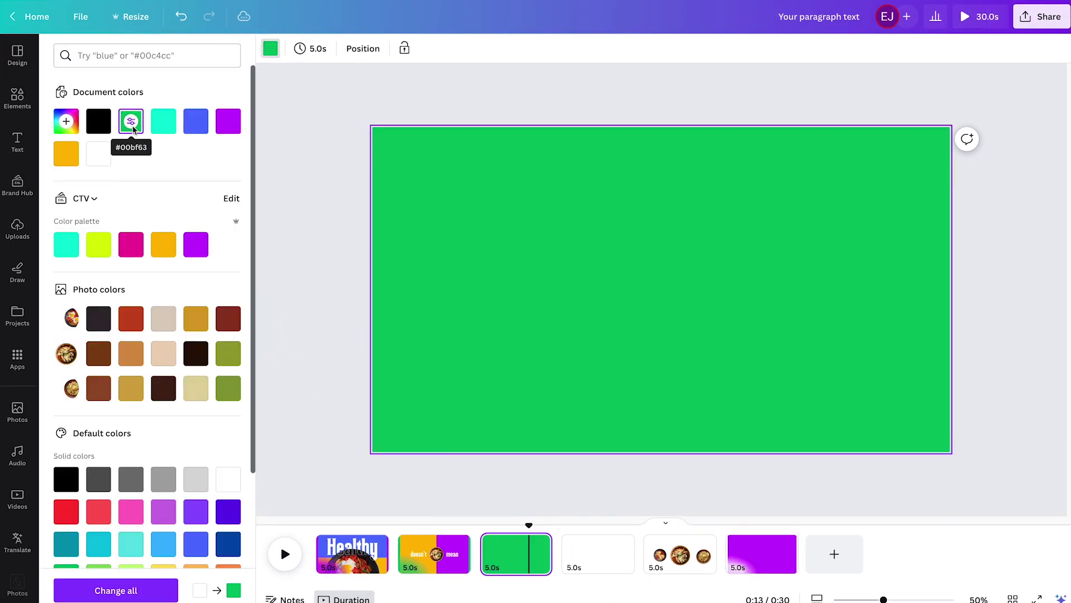
Enlarge the cut-out rice plate on the green third page and centre it so that it runs off the upper edge.
click(514, 546)
click(846, 292)
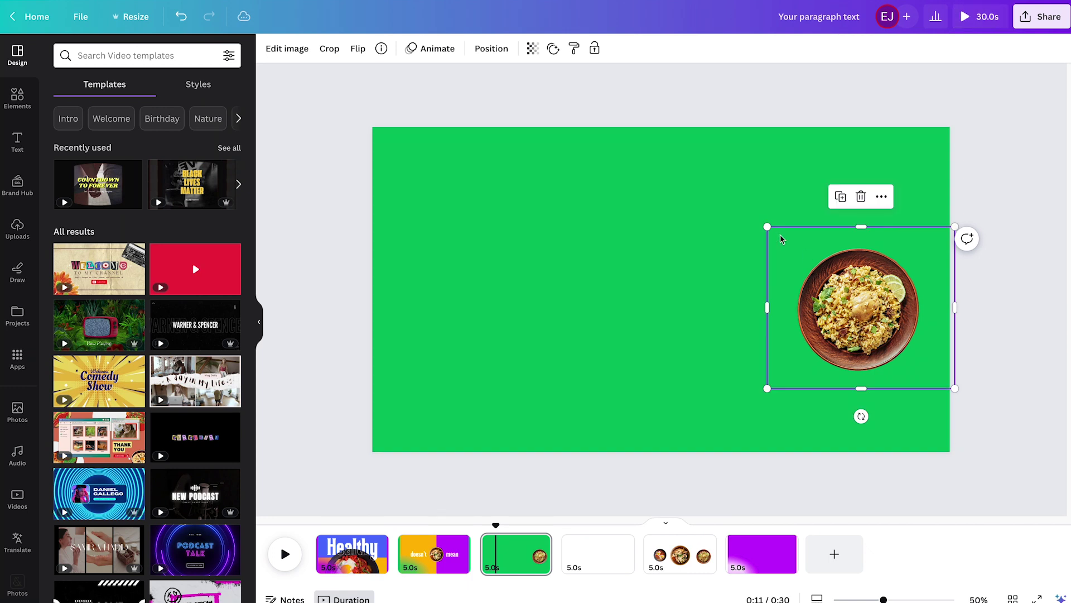
drag(768, 226, 397, 170)
drag(793, 307, 610, 124)
drag(343, 414, 313, 442)
drag(631, 256, 627, 233)
drag(311, 419, 336, 430)
Add the white heading "tasteless" to the green page, with an empty line above it, and enlarge it across the lower part of the page.
text(tasteless)
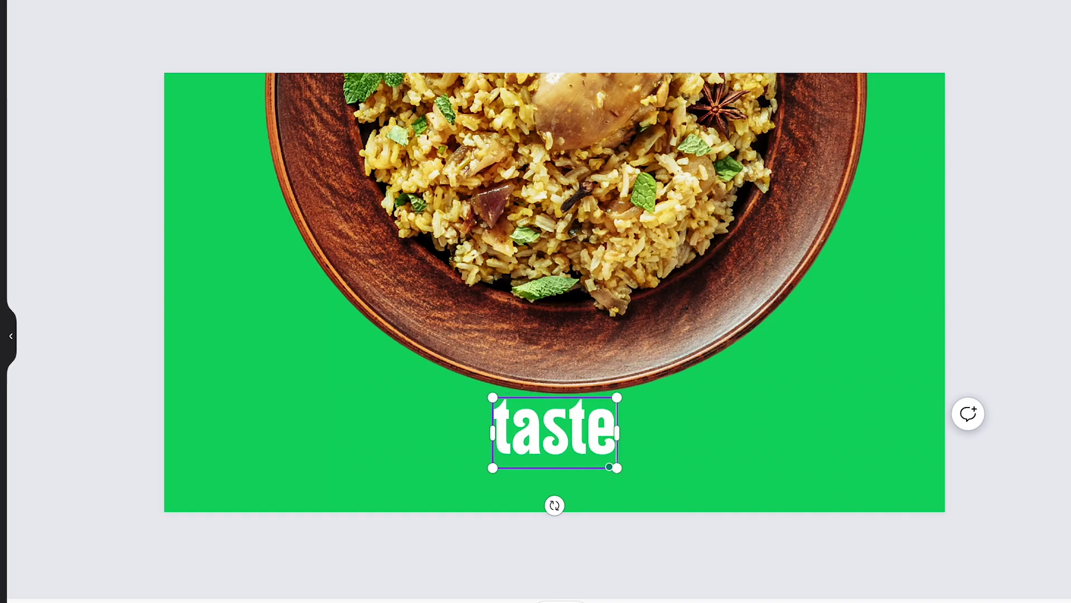
drag(444, 397, 313, 355)
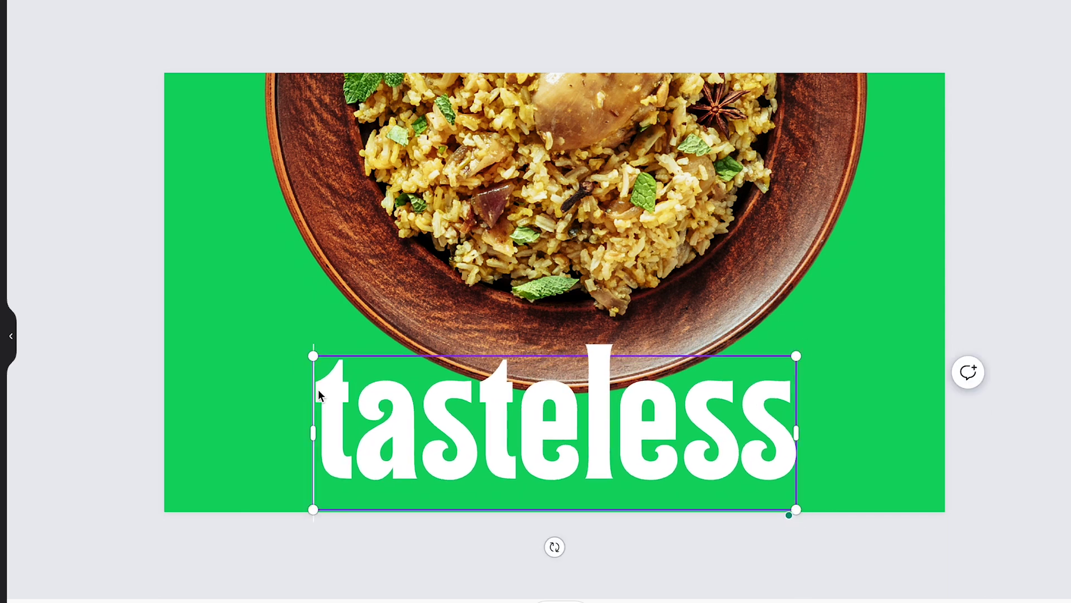
key(Return)
drag(357, 553, 242, 554)
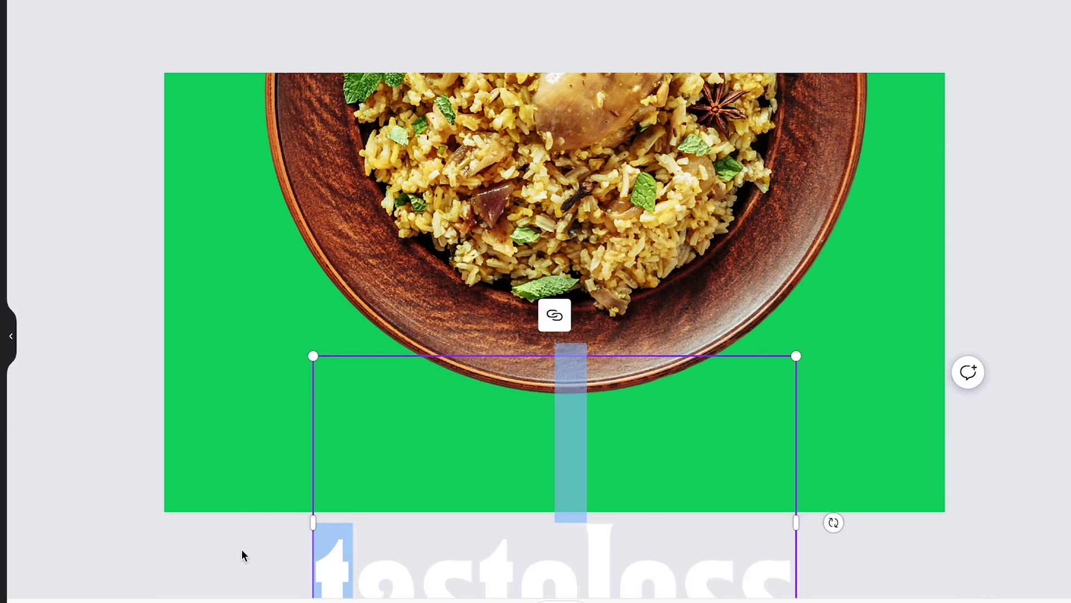
click(242, 554)
drag(402, 530, 401, 358)
drag(313, 179, 272, 151)
drag(375, 503, 374, 476)
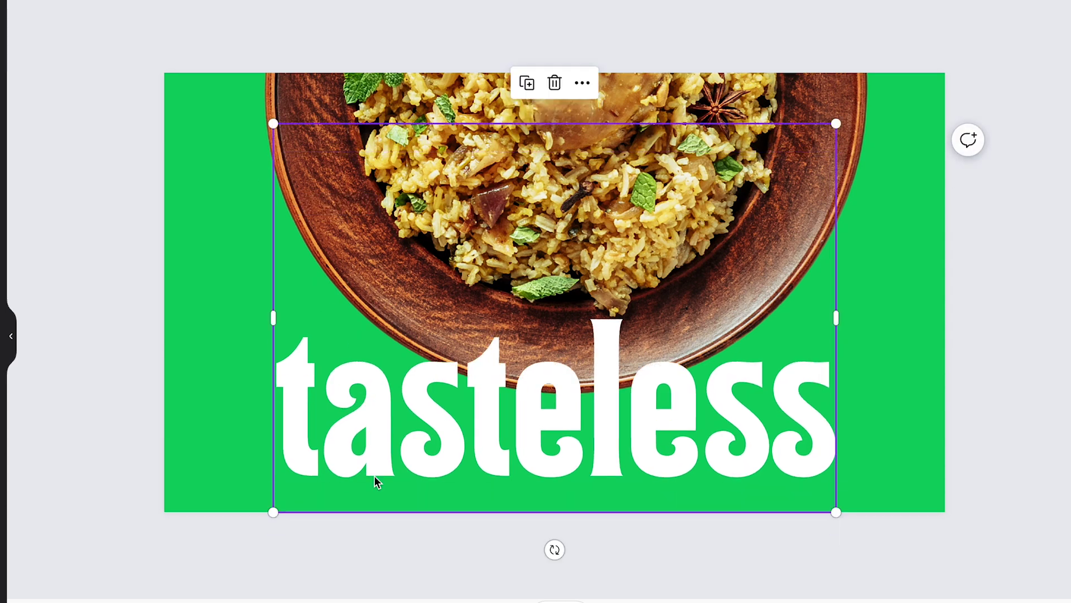
Place the solid "tasteless" text behind the rice plate and align a thin hollow duplicate exactly over it in front.
key(ctrl+plus)
key(ctrl+[)
key(ctrl+d)
drag(862, 450, 853, 441)
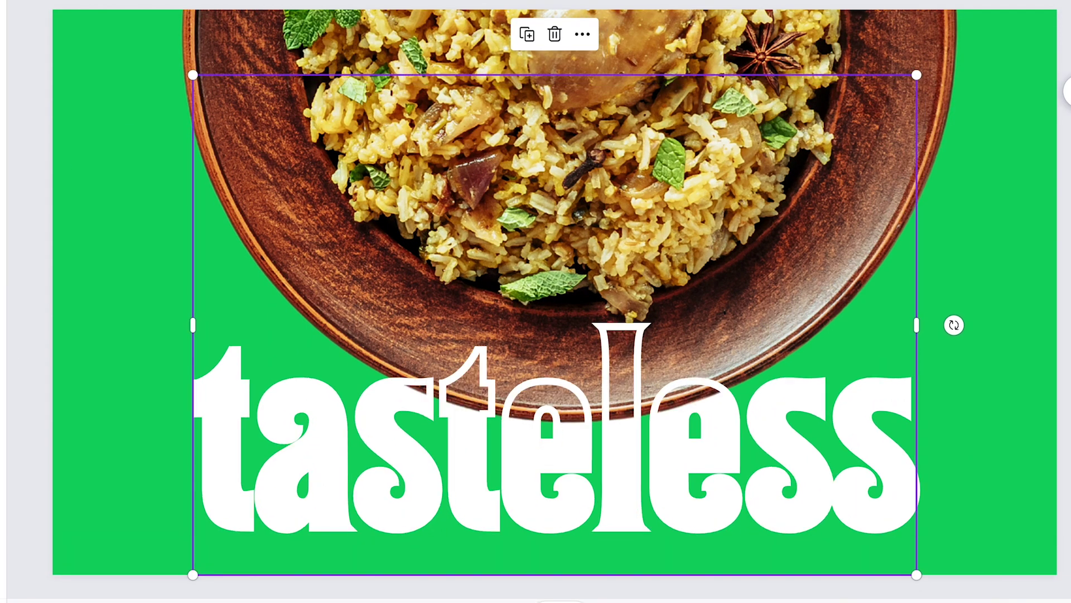
click(1007, 281)
click(1066, 574)
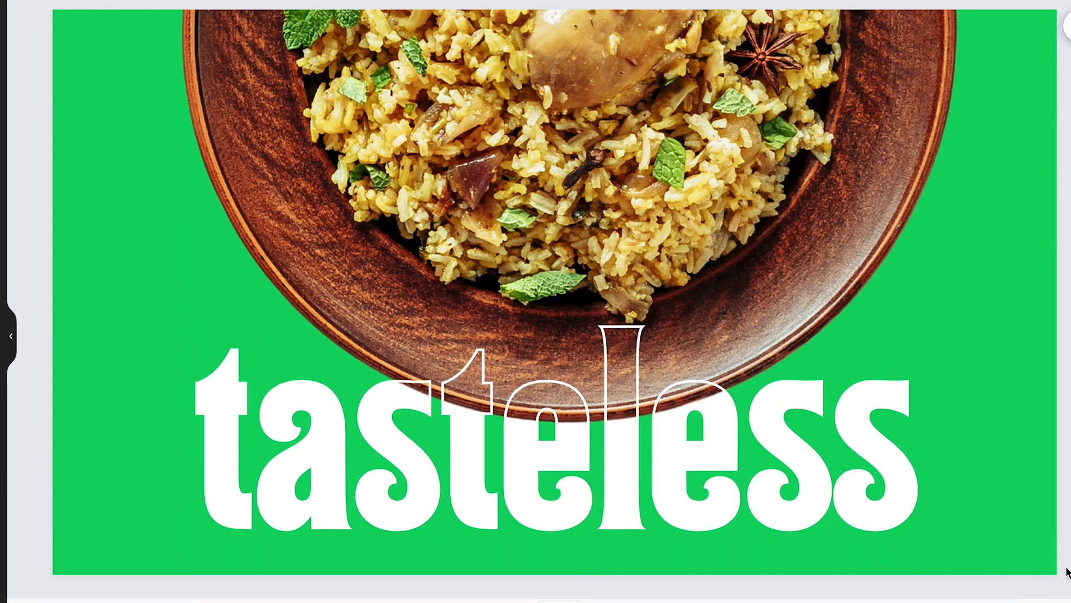
Enlarge the rice plate slightly and adjust its height so that it overlaps more of the "tasteless" letters.
click(844, 69)
scroll(170, 380, down, 3)
drag(141, 471, 115, 495)
drag(474, 123, 474, 133)
scroll(618, 103, up, 2)
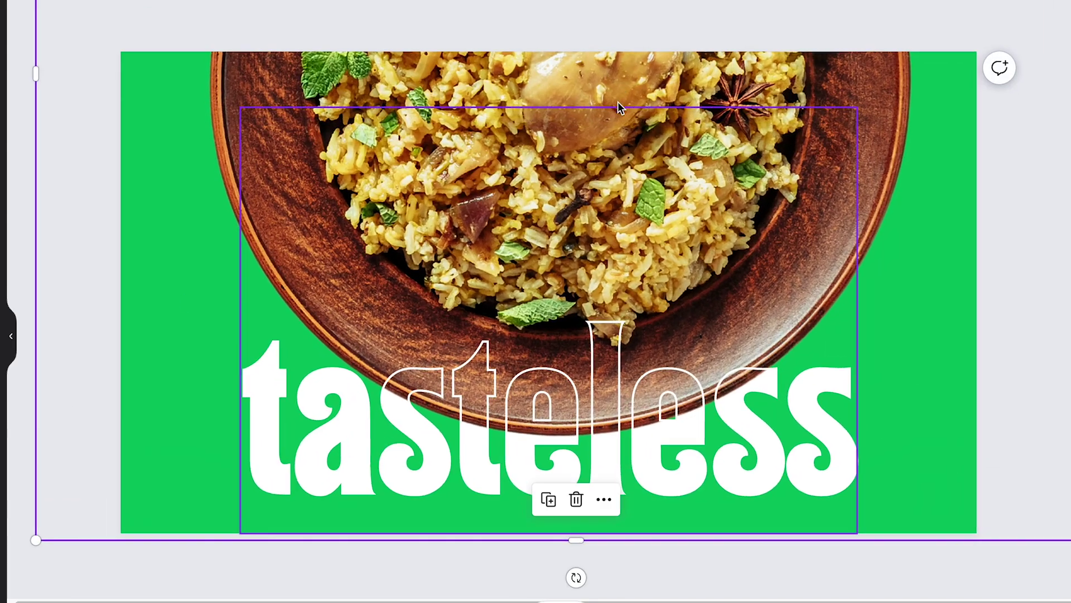
key(Escape)
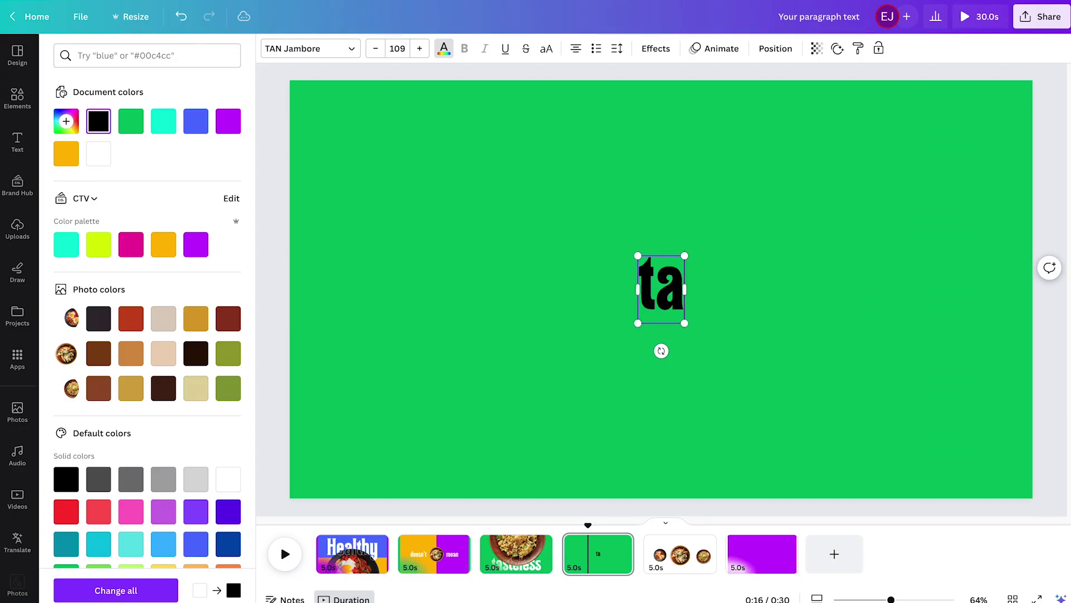
Add the heading "tasteat" in TAN Jambore to the green fourth page, enlarge it and place it slightly above the centre.
text(steat)
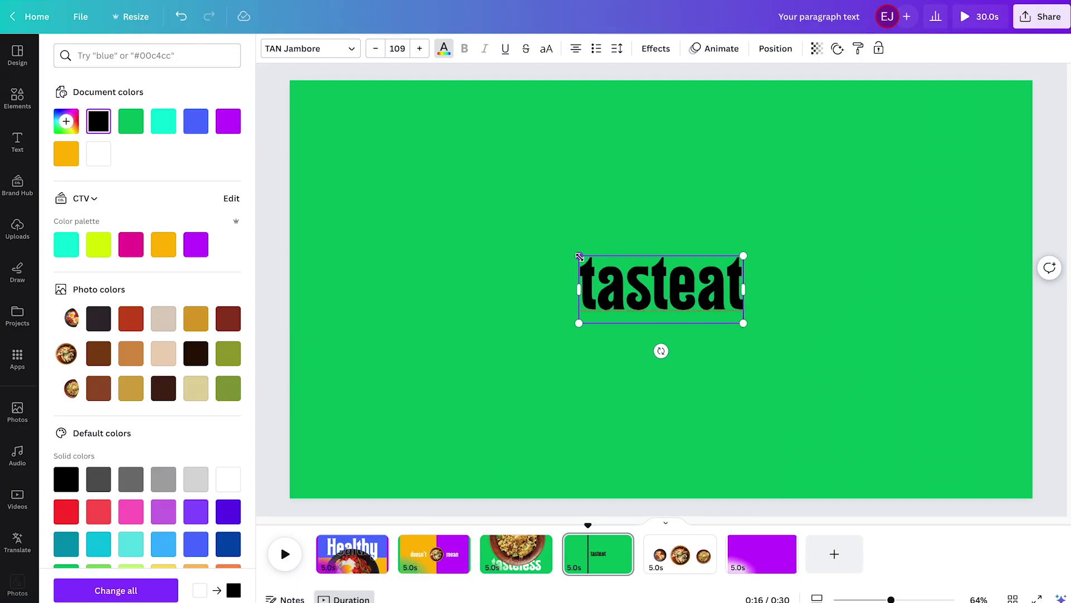
drag(579, 256, 427, 238)
click(483, 163)
drag(590, 238, 588, 215)
Add the tagline "HEALTHY DOESN'T MEAN TASTELESS" beneath the "tasteat" heading and reduce its font size to fit the heading's width.
text(t)
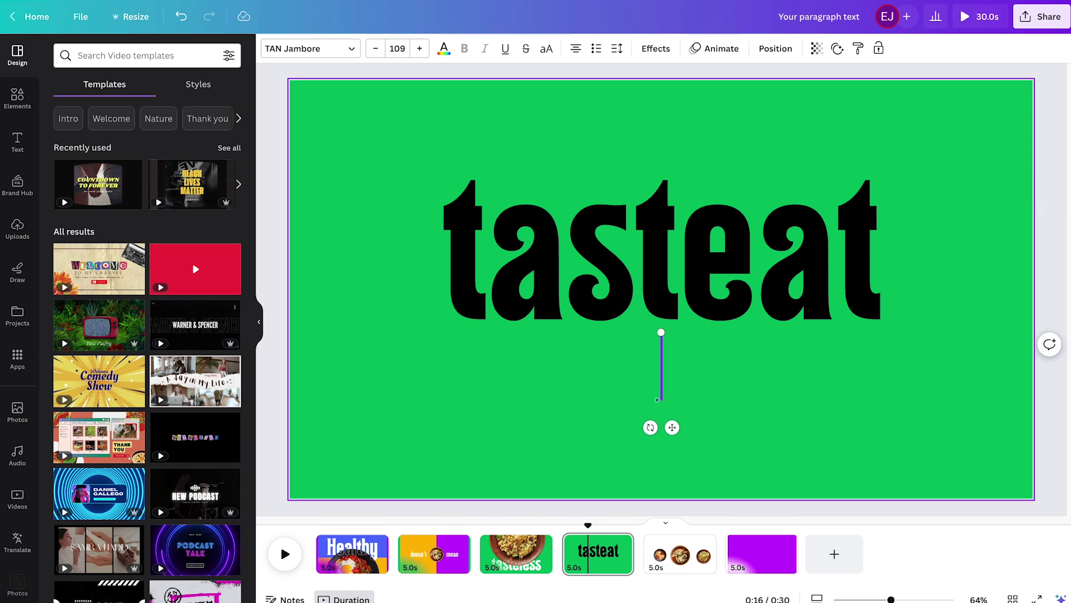
text(HEALTHY DOES)
text(N'T MEAN TASTELESS)
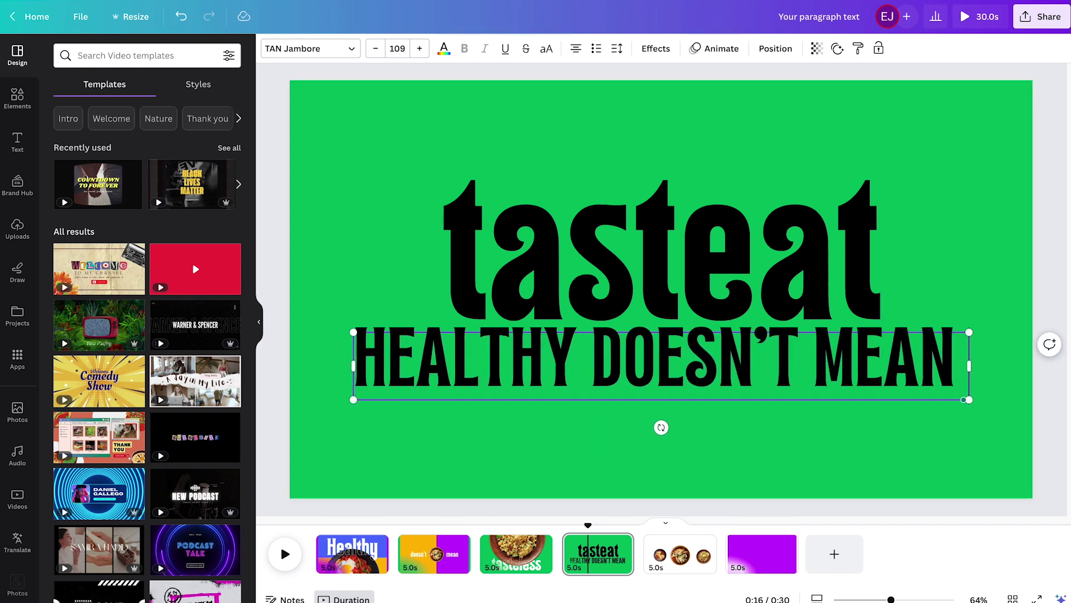
key(ctrl+a)
key(ctrl+shift+comma)
key(ctrl+shift+comma)
key(ctrl+shift+comma)
key(ctrl+shift+comma)
key(ctrl+shift+comma)
key(ctrl+shift+comma)
key(ctrl+shift+comma)
key(ctrl+shift+comma)
key(ctrl+shift+comma)
key(ctrl+shift+comma)
key(ctrl+shift+comma)
key(ctrl+shift+comma)
key(ctrl+shift+comma)
key(ctrl+shift+comma)
key(ctrl+shift+comma)
key(ctrl+shift+comma)
key(ctrl+shift+comma)
key(ctrl+shift+comma)
key(ctrl+shift+comma)
key(ctrl+shift+comma)
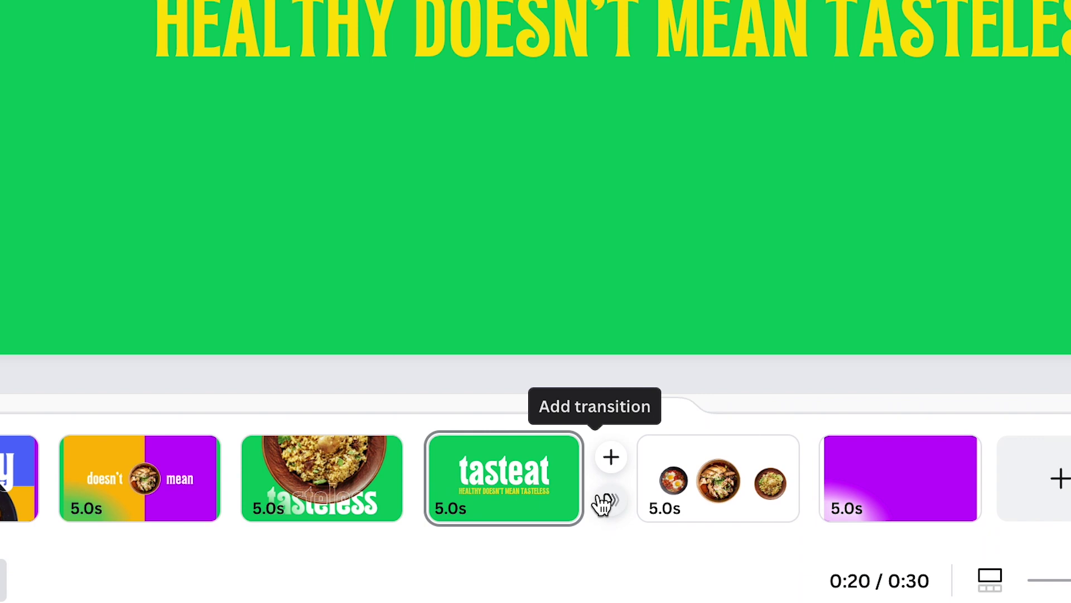
Copy both "Healthy" text layers and the egg pan photo from the first page and paste them onto the second page.
click(600, 498)
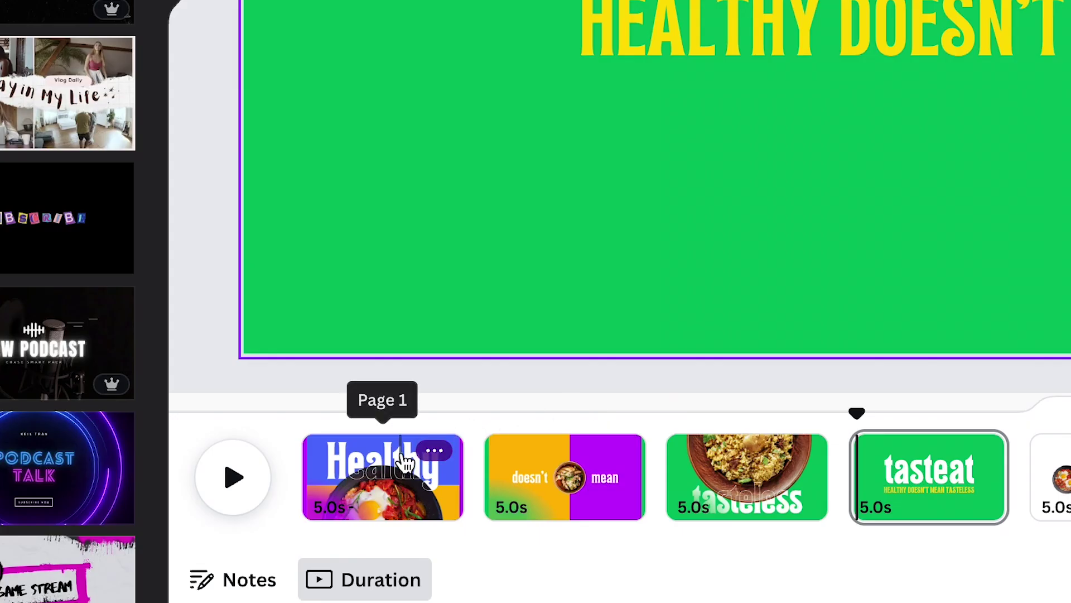
click(406, 462)
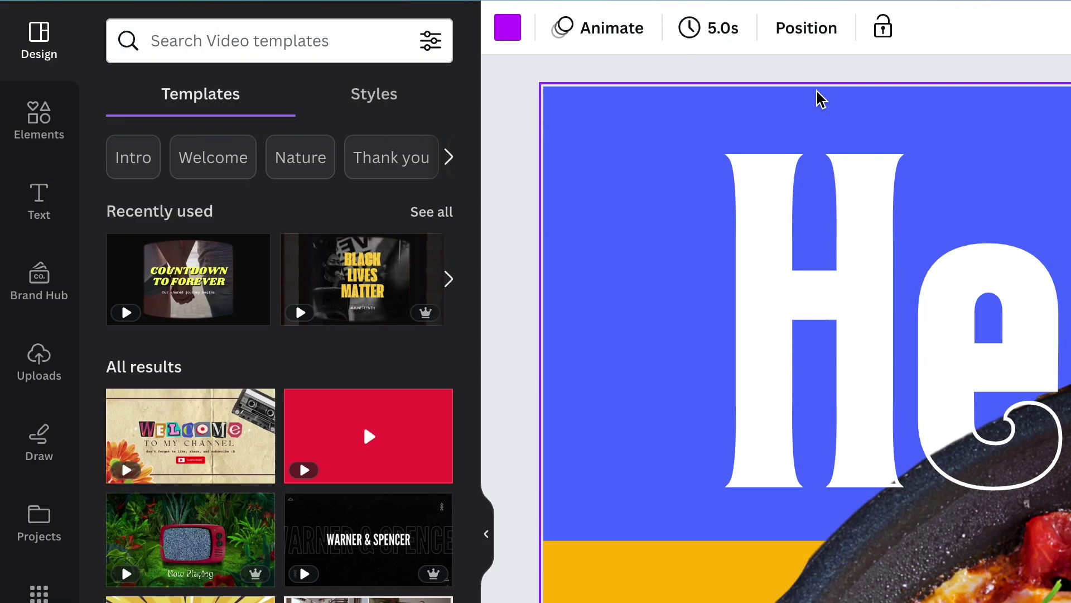
click(828, 27)
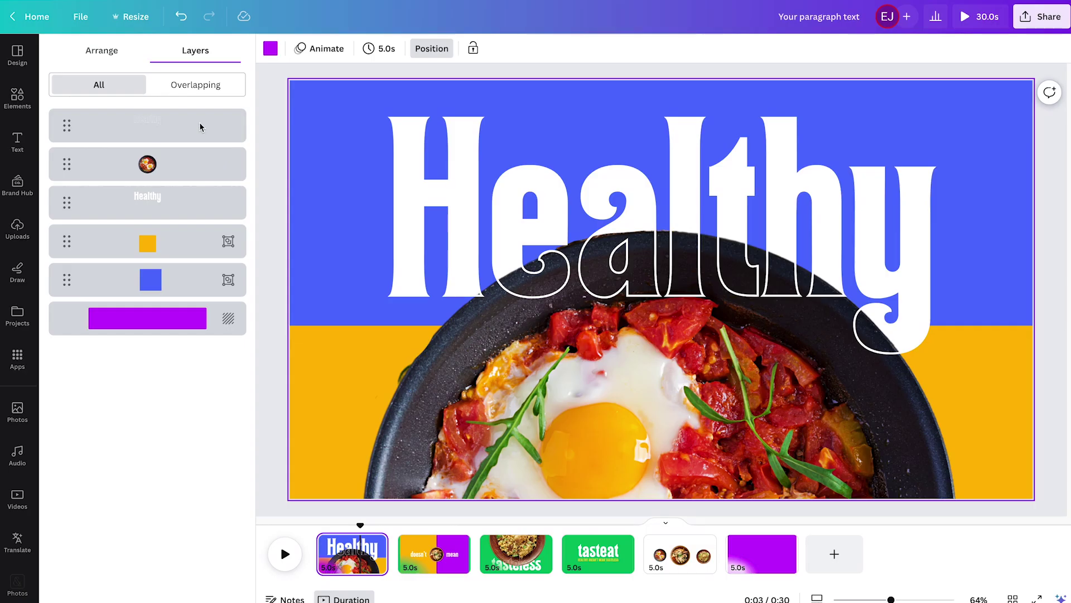
click(200, 127)
shift+click(193, 164)
shift+click(182, 195)
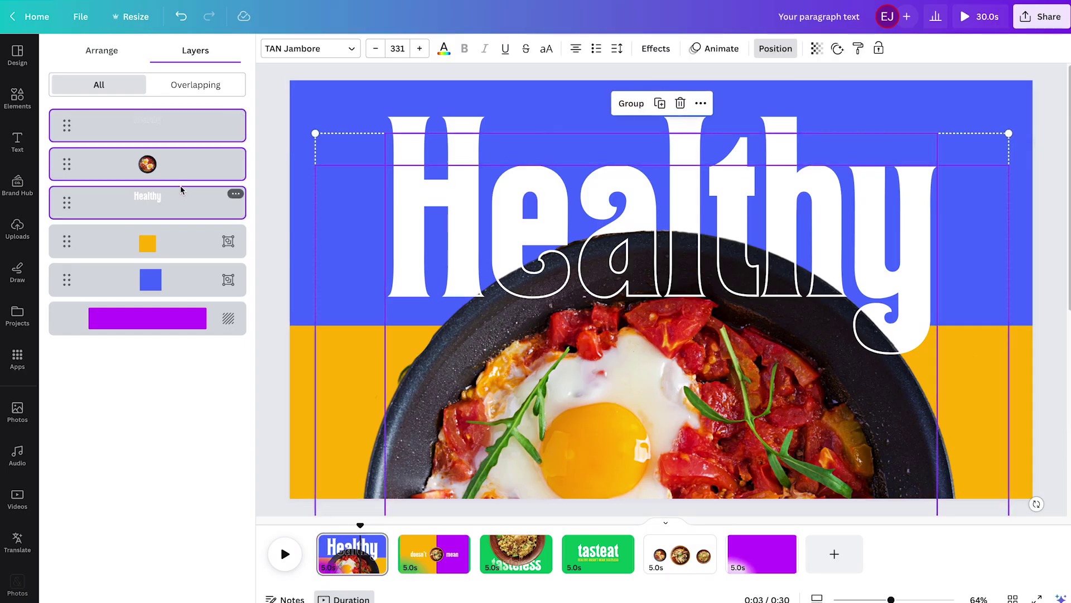
right_click(394, 209)
click(421, 221)
click(434, 552)
key(ctrl+v)
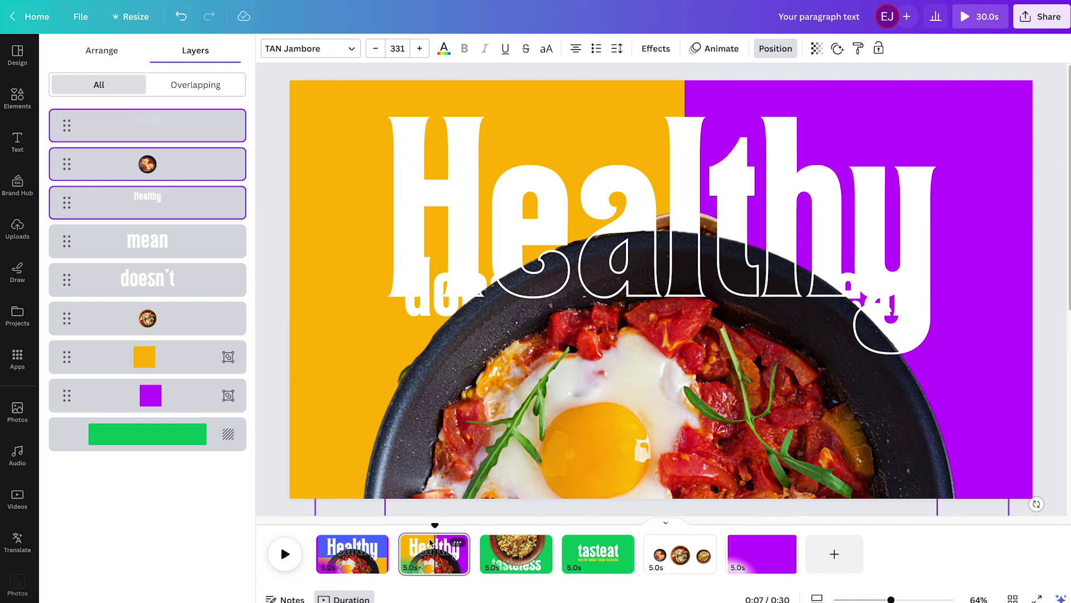
Move the solid and hollow "Healthy" texts on the second page together beyond the page's upper edge.
click(1026, 184)
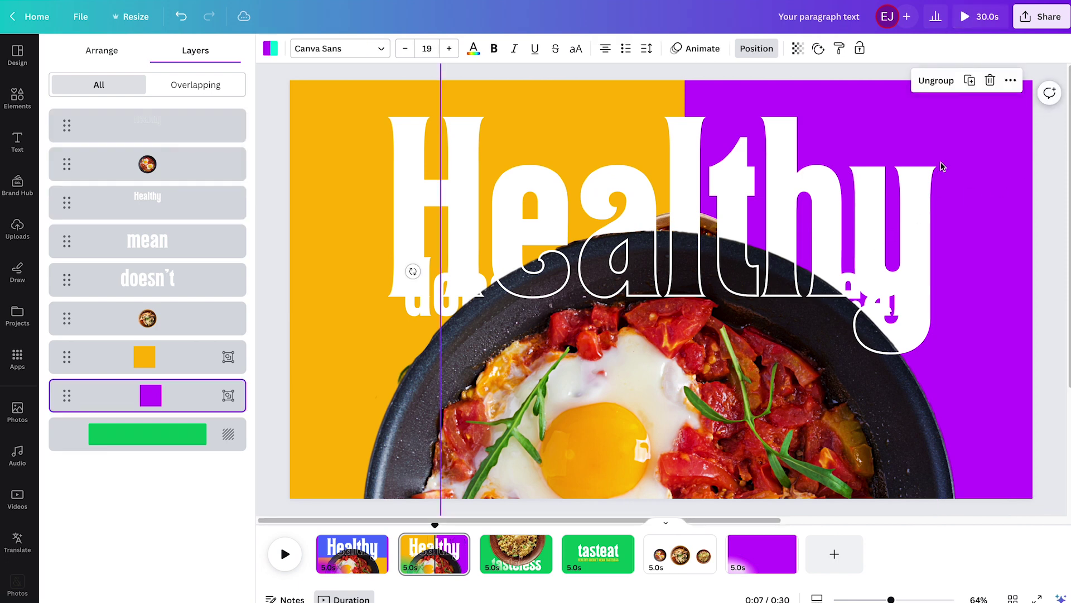
click(226, 130)
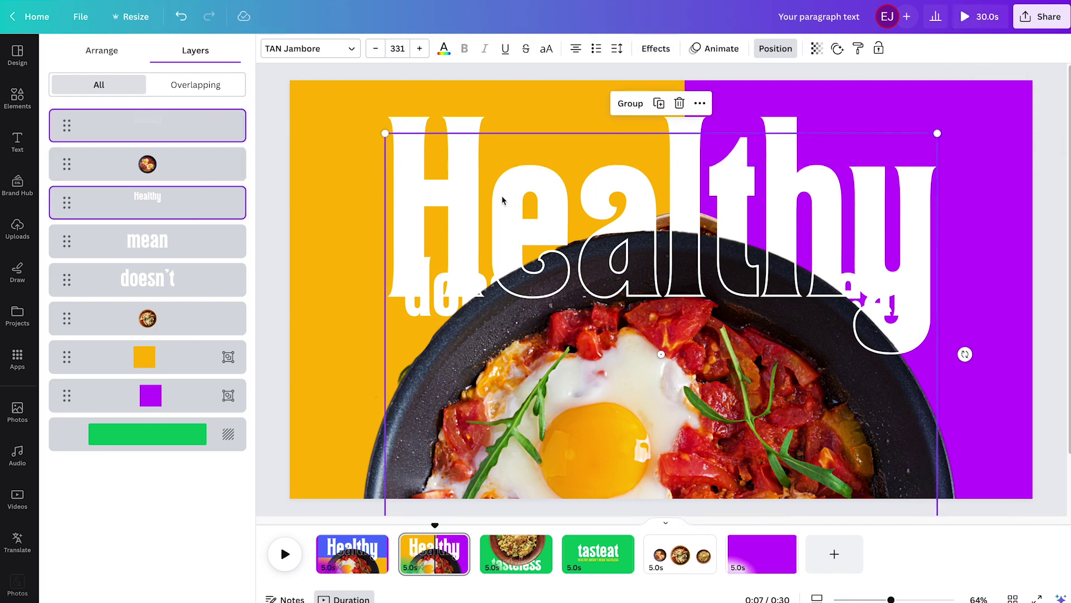
scroll(550, 230, down, 3)
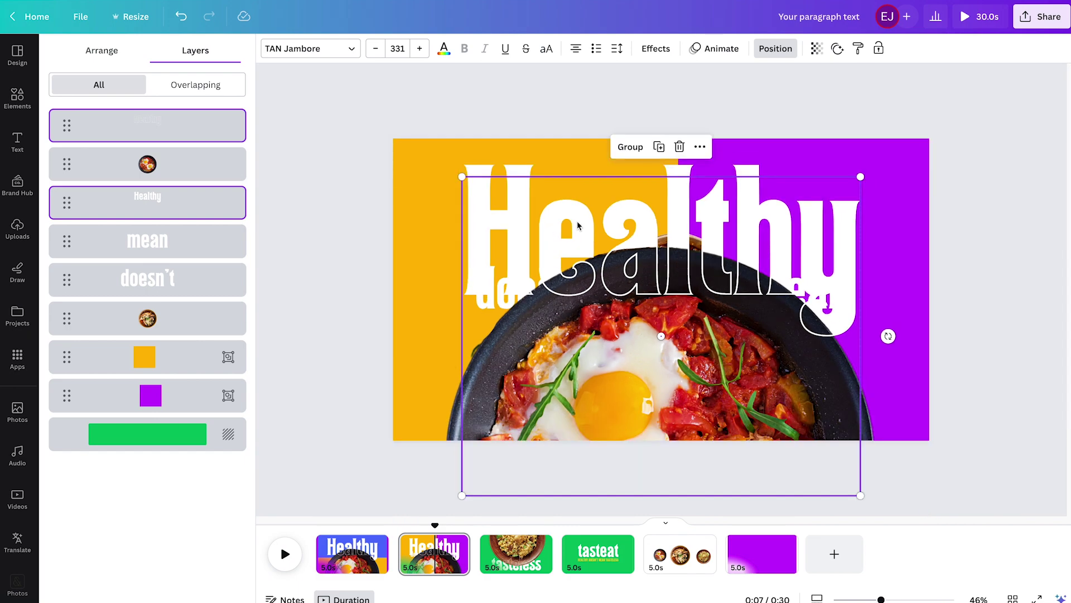
mouse_move(570, 242)
mouse_down()
mouse_move(594, 136)
mouse_move(587, 60)
mouse_up()
Shrink the pasted egg pan to roughly the bowl's size, move it above the second page and rotate it about 148°.
click(680, 317)
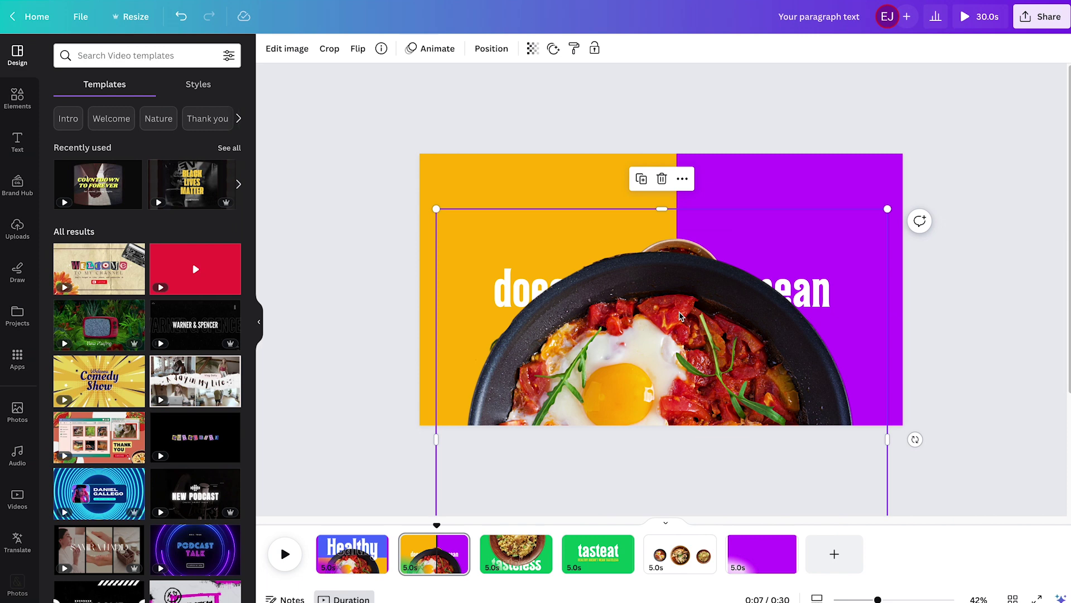
drag(437, 210, 598, 376)
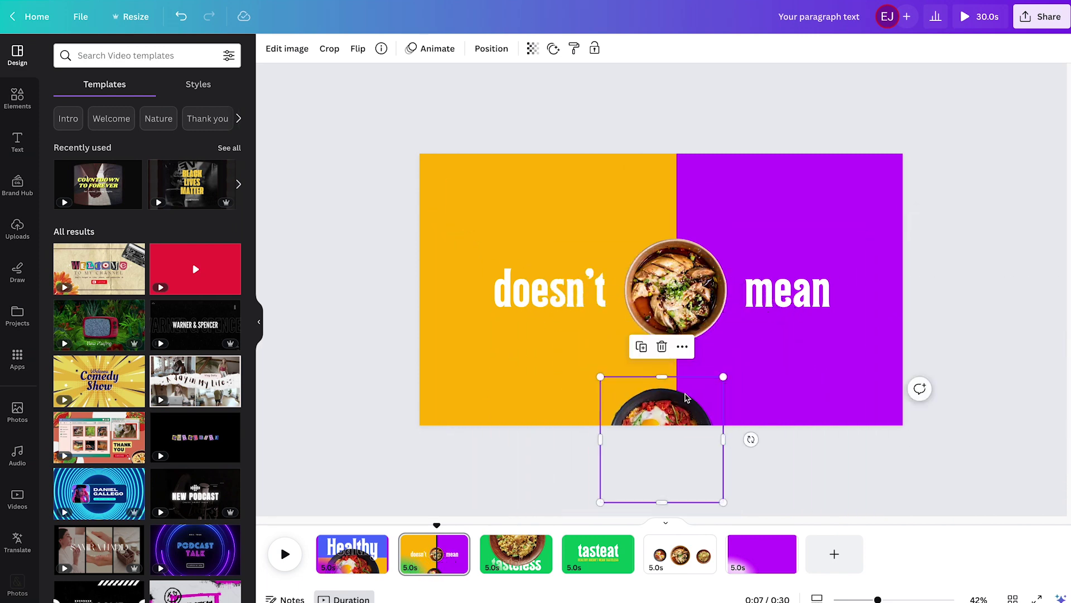
drag(677, 455, 719, 63)
scroll(688, 309, up, 2)
scroll(813, 142, down, 2)
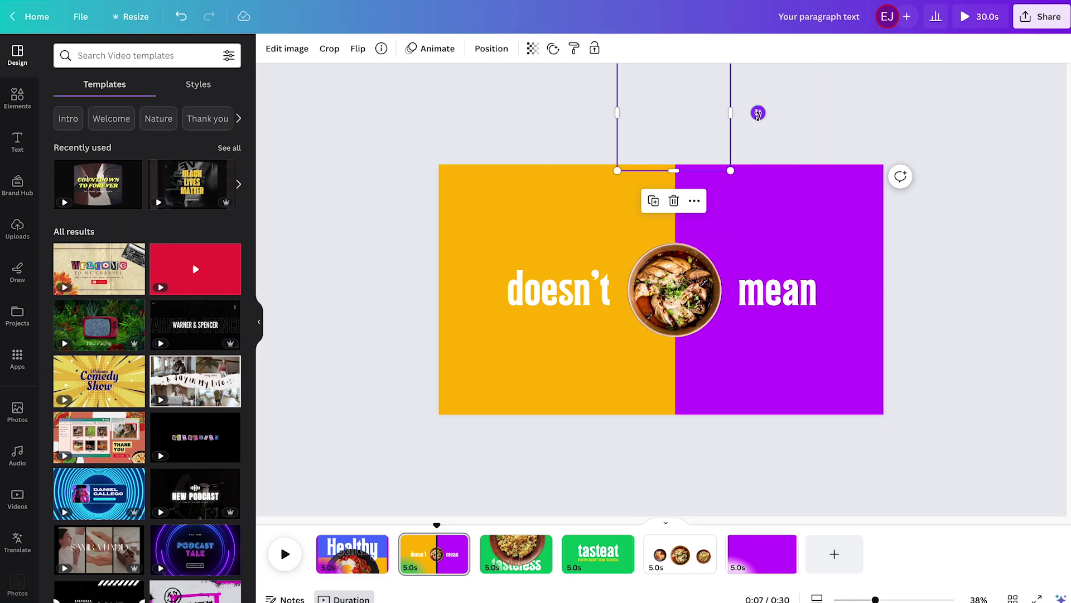
drag(757, 113, 604, 155)
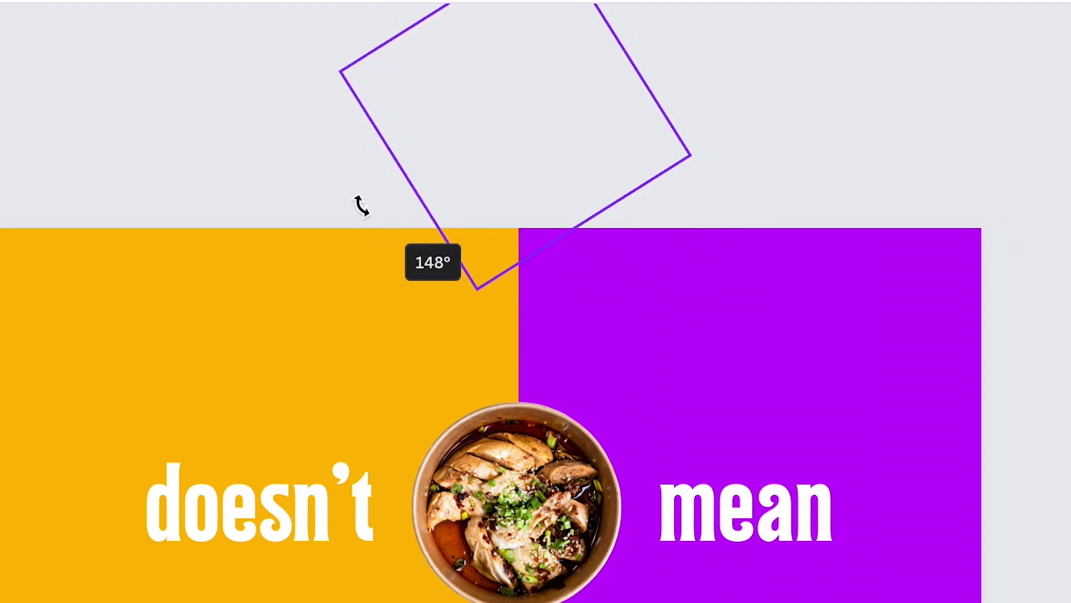
drag(362, 206, 355, 207)
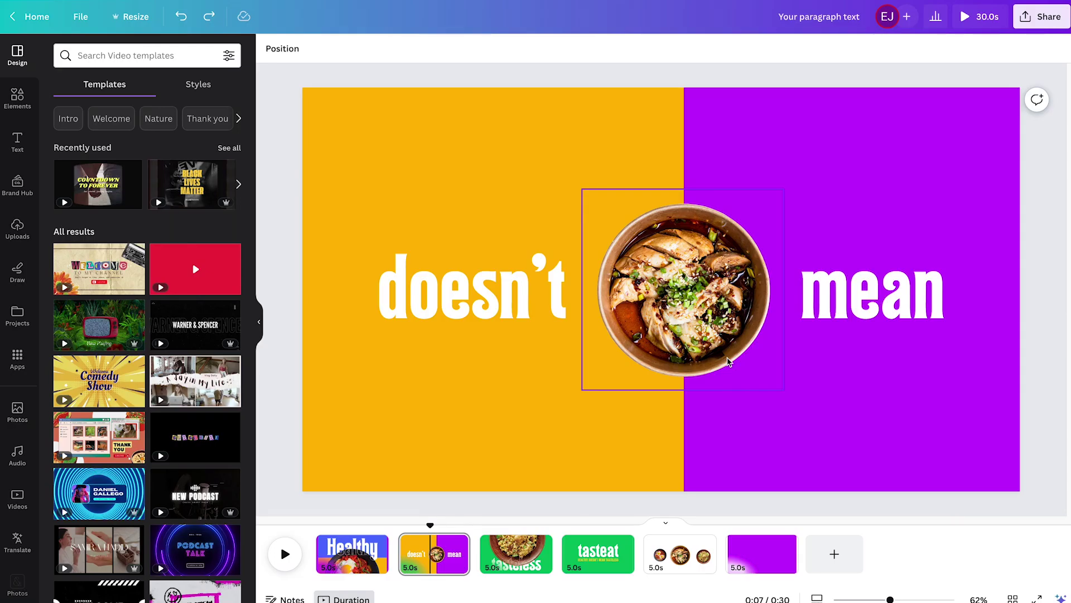
Paste the noodle bowl onto the first page, enlarge and rotate it, and layer it between the egg pan and the solid "Healthy" text.
click(343, 558)
key(ctrl+v)
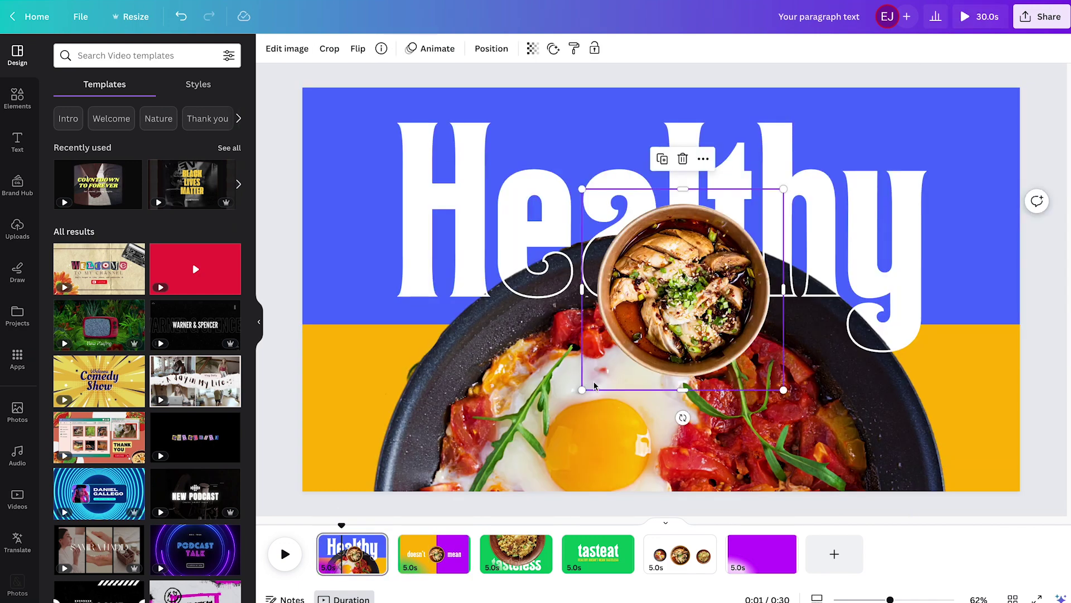
drag(582, 390, 340, 495)
drag(987, 290, 412, 150)
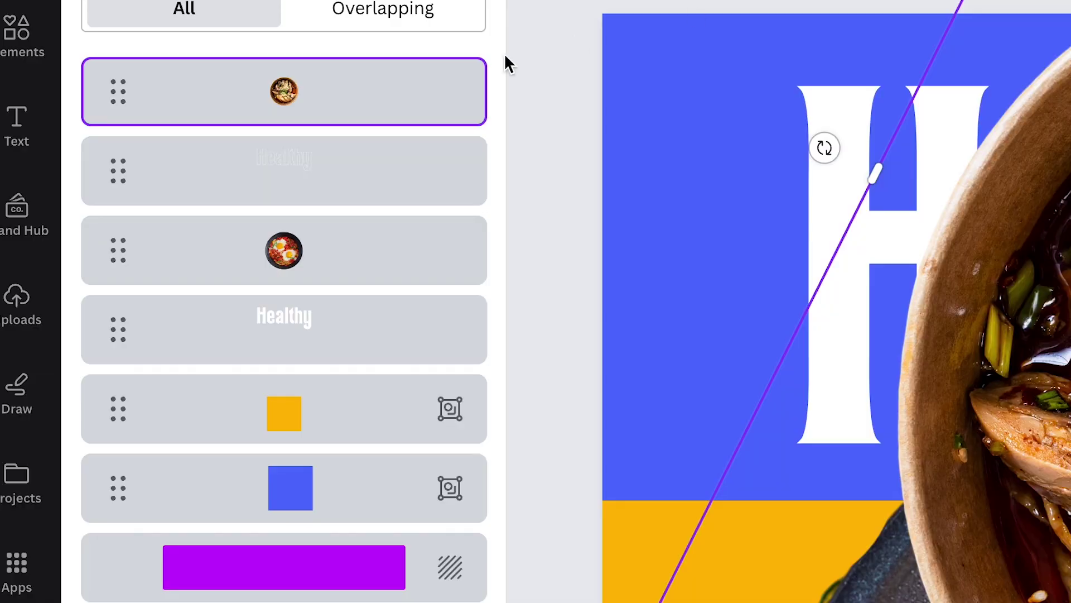
drag(323, 87, 326, 280)
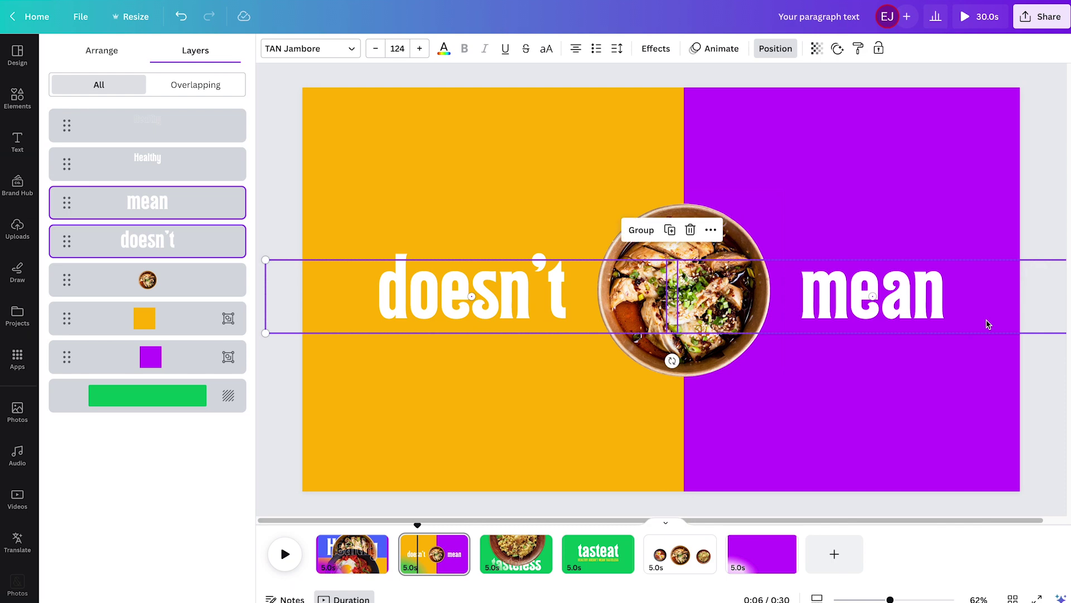
Paste "doesn't" and "mean" onto the first page, enlarge them beyond its edges, and lower the bowl behind the egg pan.
click(342, 565)
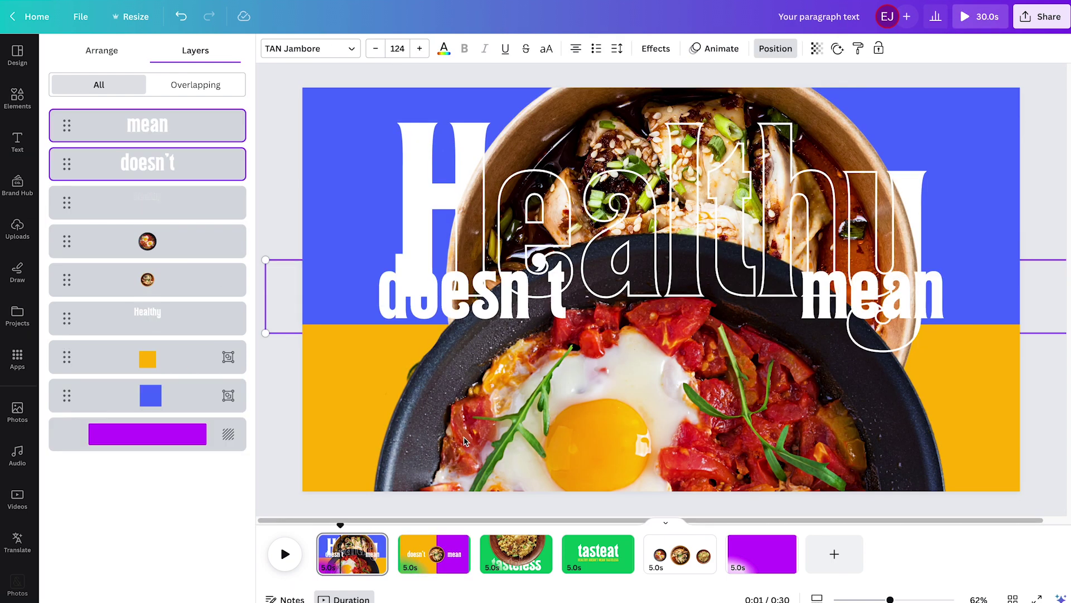
ctrl+scroll(470, 287, down, 5)
drag(461, 279, 224, 240)
drag(835, 330, 840, 444)
ctrl+scroll(742, 352, down, 2)
drag(260, 350, 72, 321)
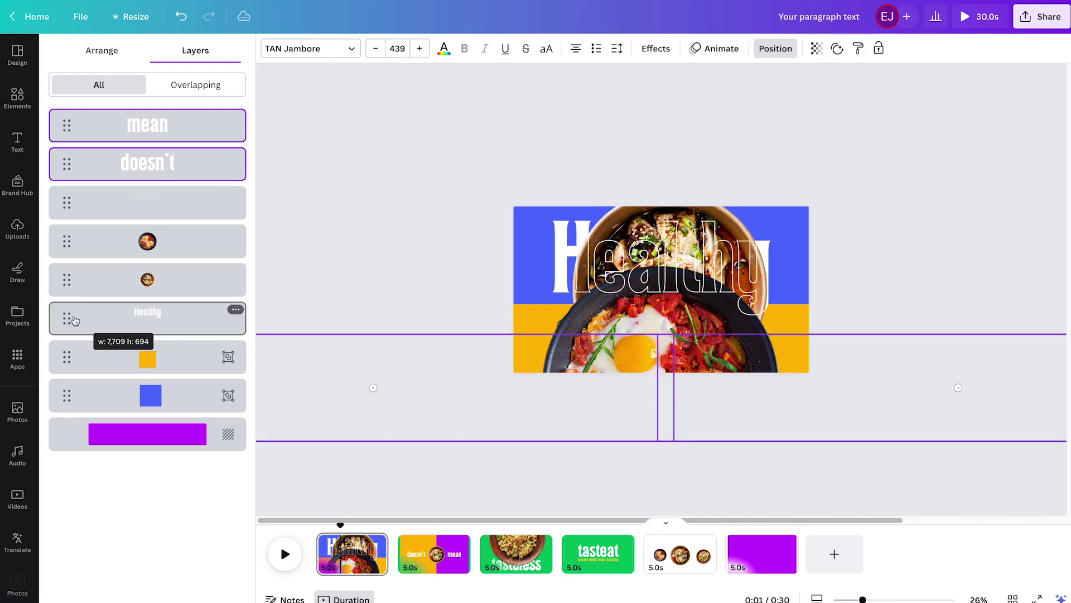
click(222, 274)
drag(645, 201, 637, 280)
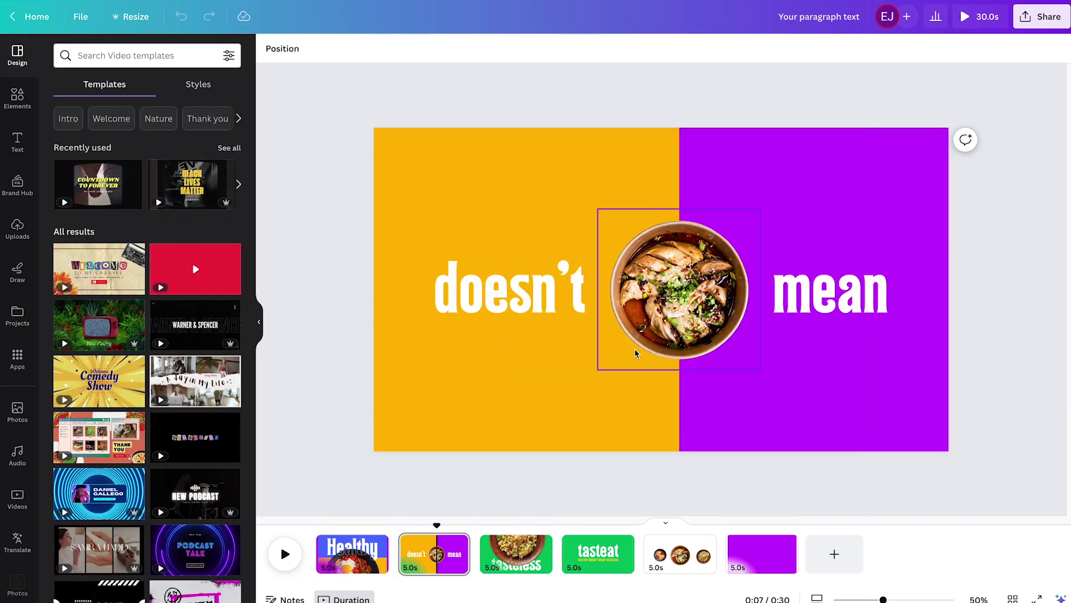
Copy the bowl from the second page to the third, enlarge and rotate it, and move it beyond the third page's upper edge.
click(635, 353)
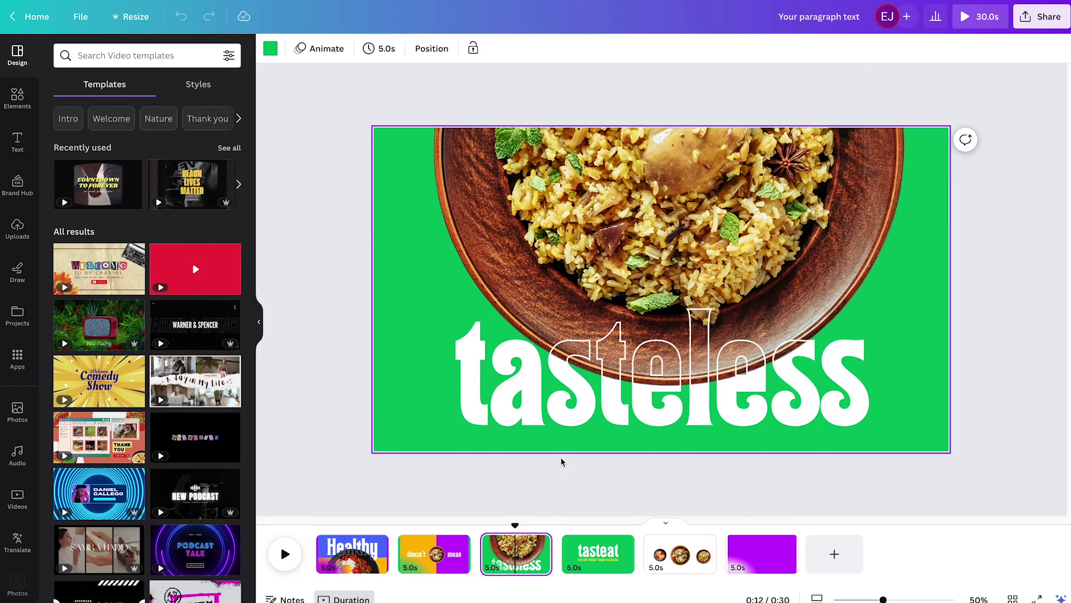
key(super+v)
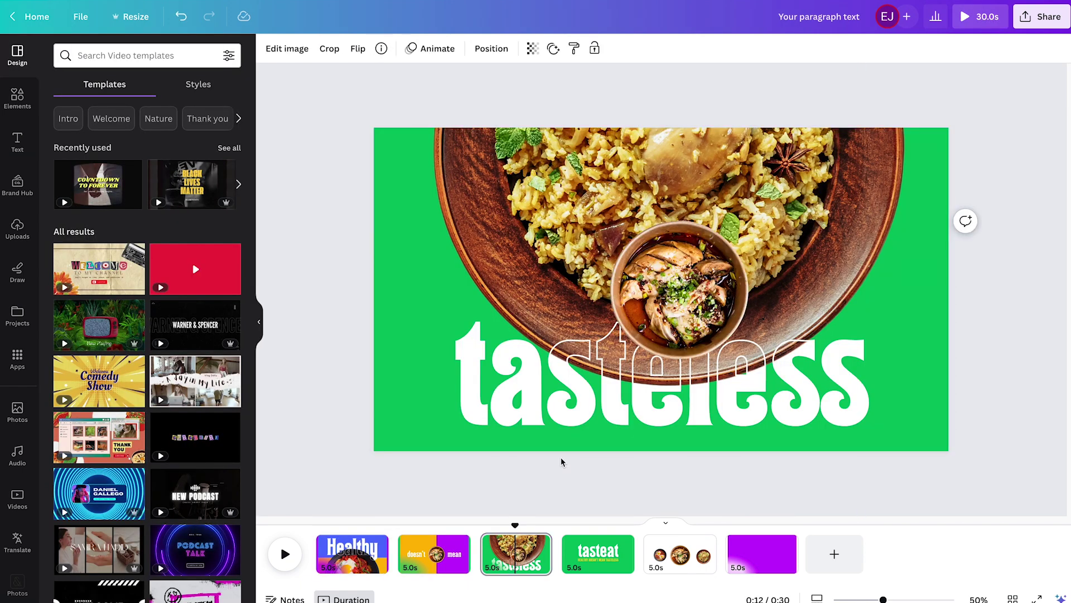
drag(611, 221, 308, 125)
drag(948, 289, 476, 145)
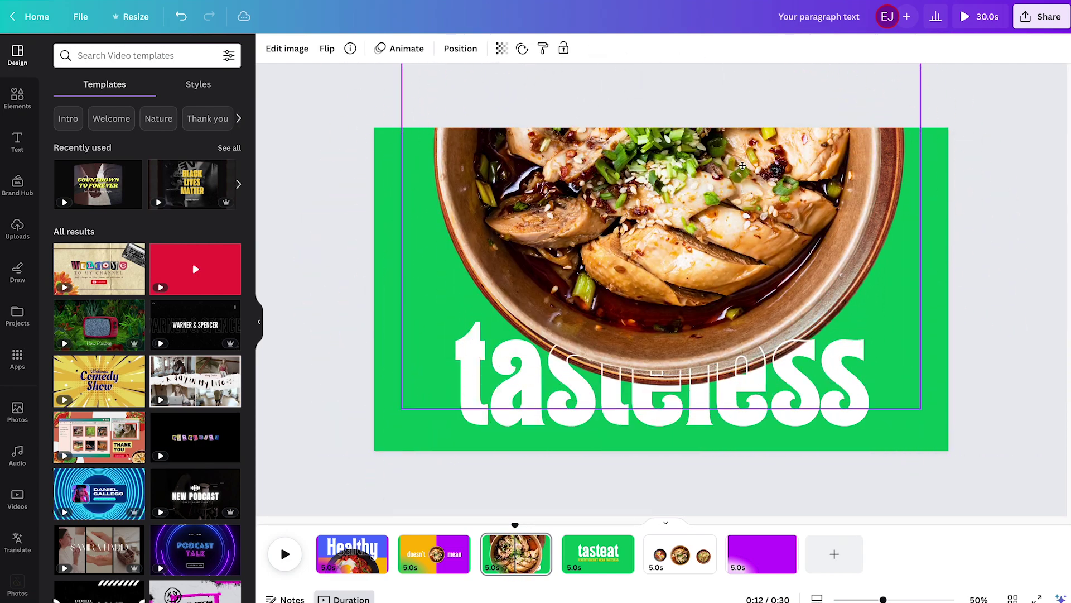
drag(921, 409, 938, 425)
drag(680, 288, 692, 29)
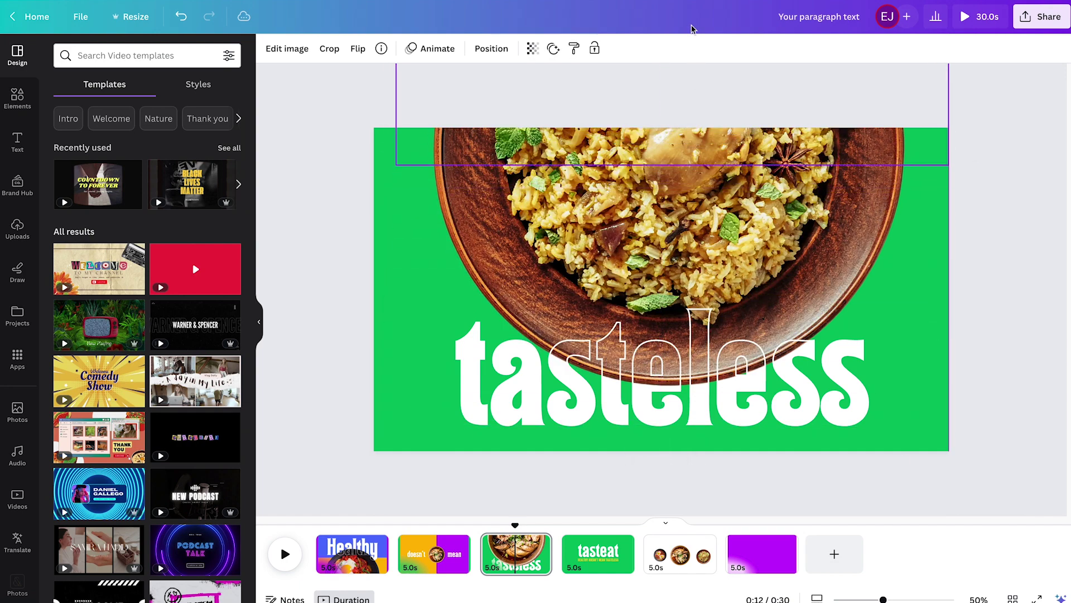
Lower the noodle bowl's layer on the third page to between the rice plate and the solid "tasteless" text.
click(485, 49)
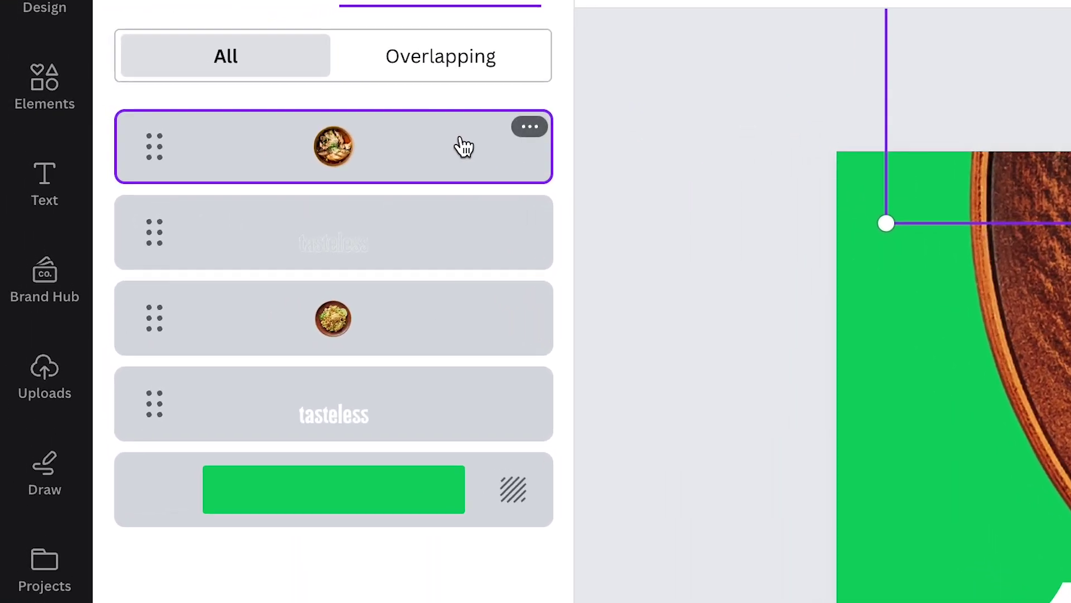
drag(204, 125, 212, 231)
drag(476, 380, 545, 369)
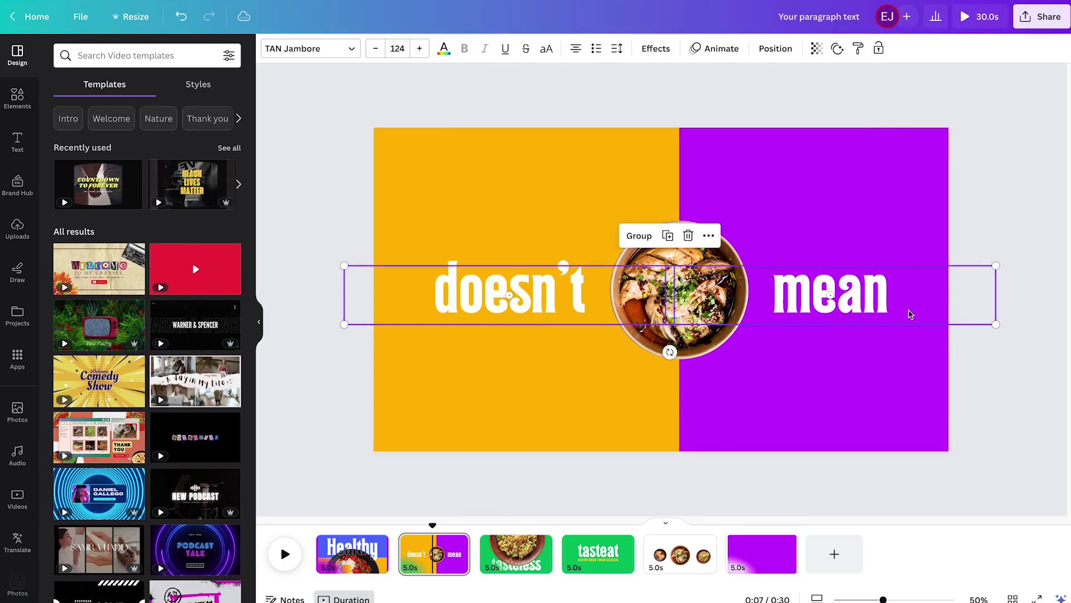
Copy "doesn't" and "mean" from the second page to the third and move them beyond the third page's edges.
click(540, 567)
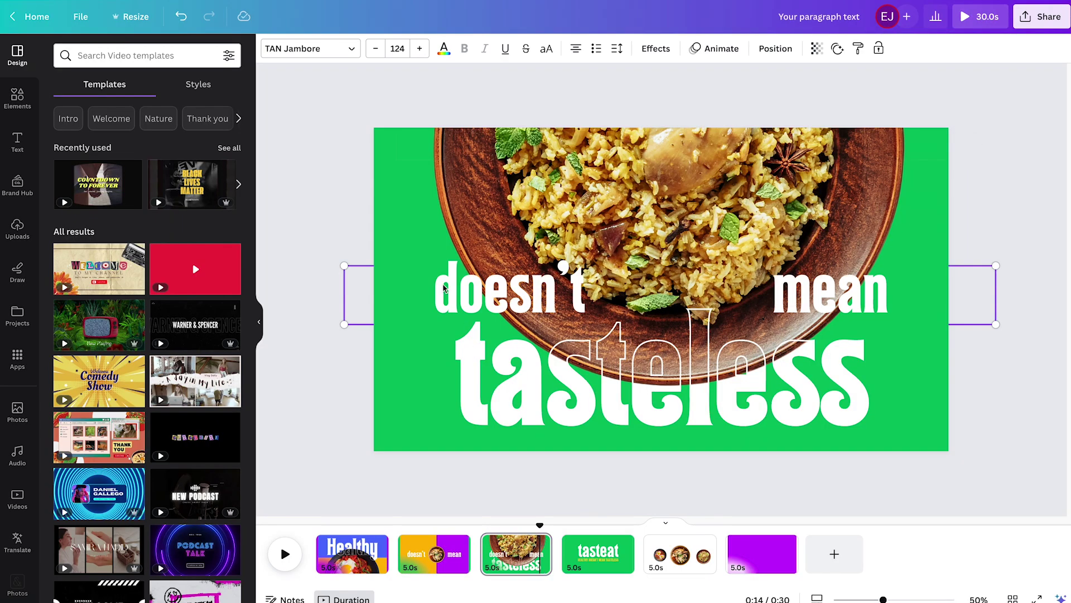
scroll(447, 270, down, 4)
drag(464, 275, 14, 181)
drag(796, 314, 795, 157)
click(967, 357)
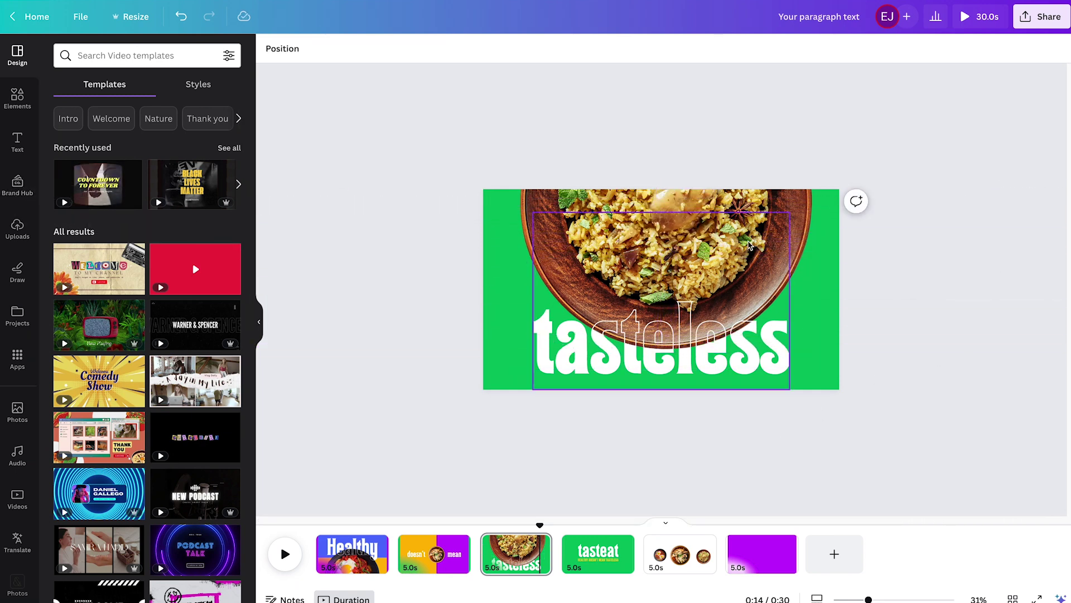
Copy the rice plate to the second page, shrink it to about 815 wide, rotate it about 142° and move it below the page.
click(802, 219)
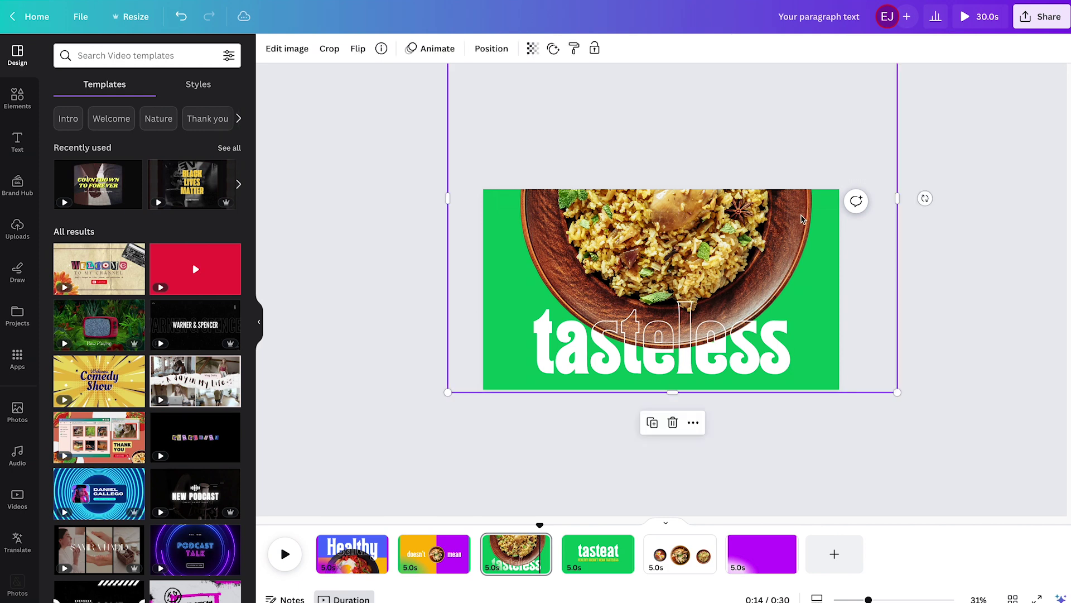
key(ctrl+v)
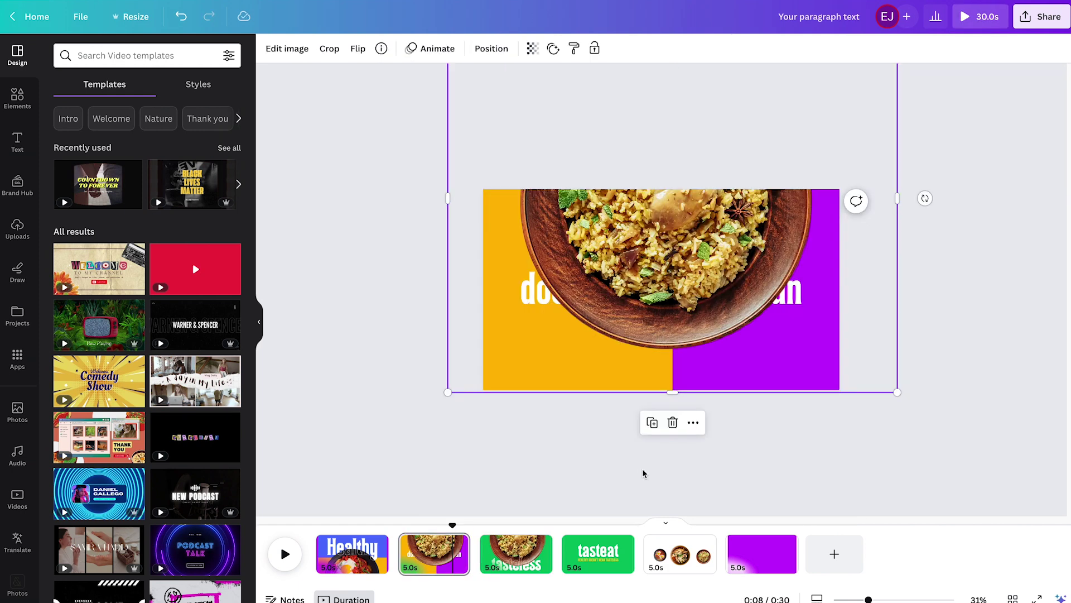
drag(448, 392, 621, 294)
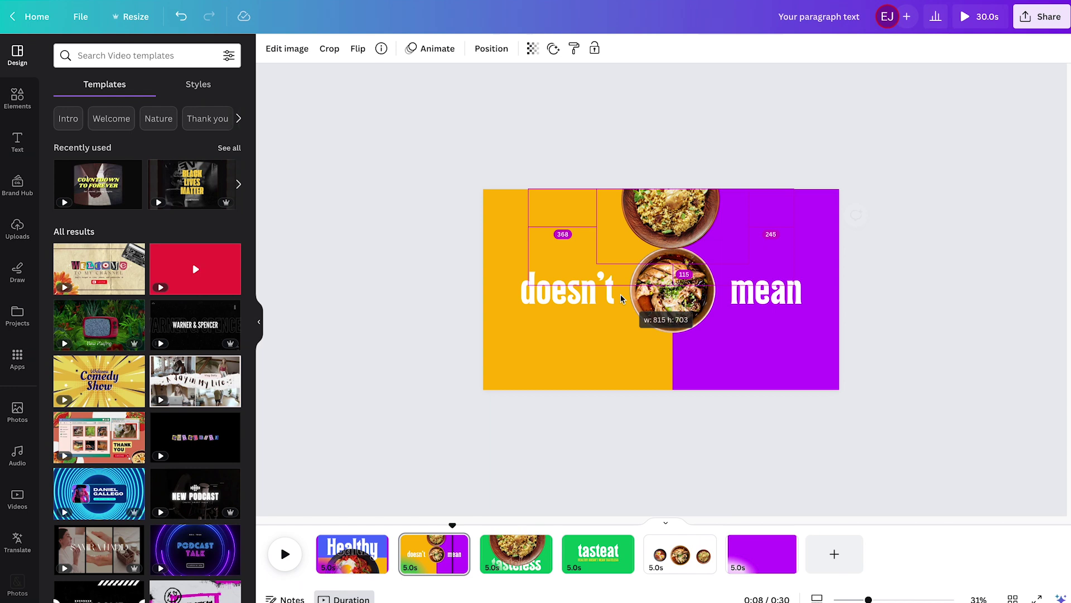
drag(668, 267, 632, 142)
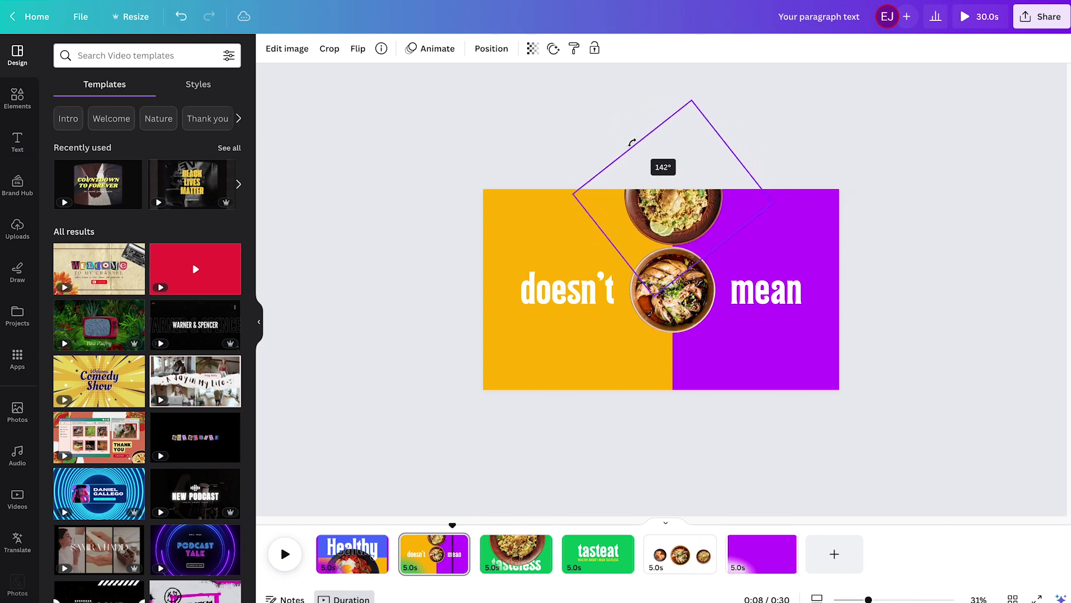
drag(735, 225, 725, 465)
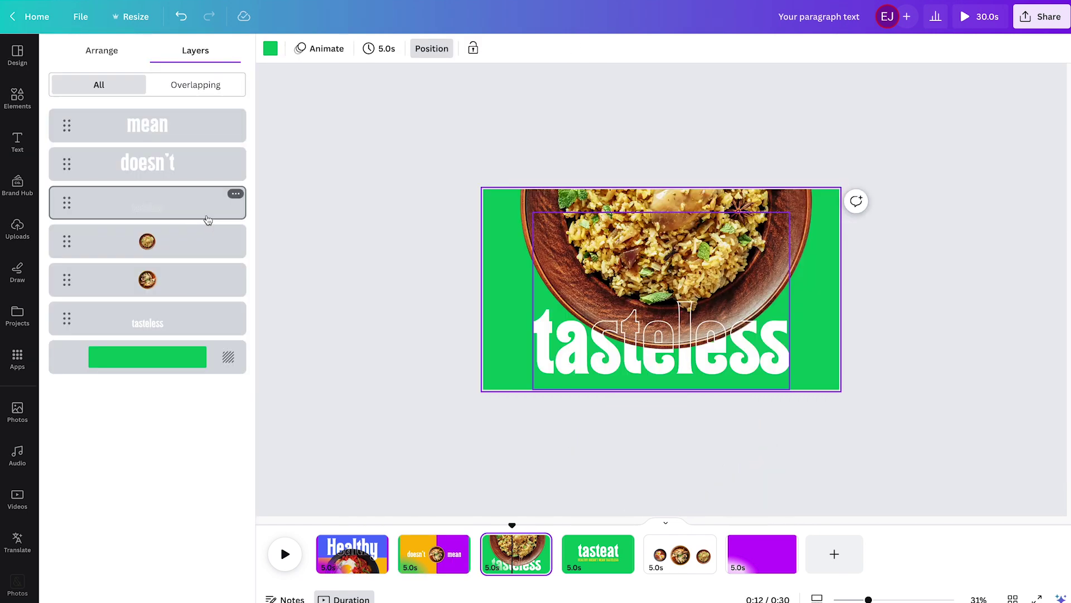
Copy the outlined and solid "tasteless" texts from the third page to the second and move them beyond its lower edge.
click(208, 219)
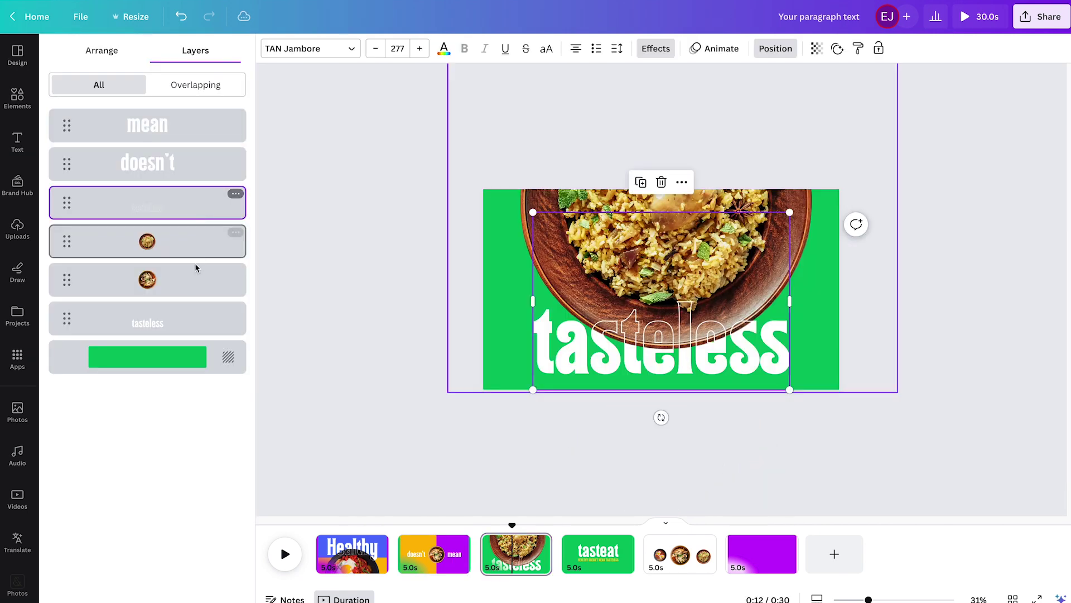
shift+click(197, 334)
click(455, 564)
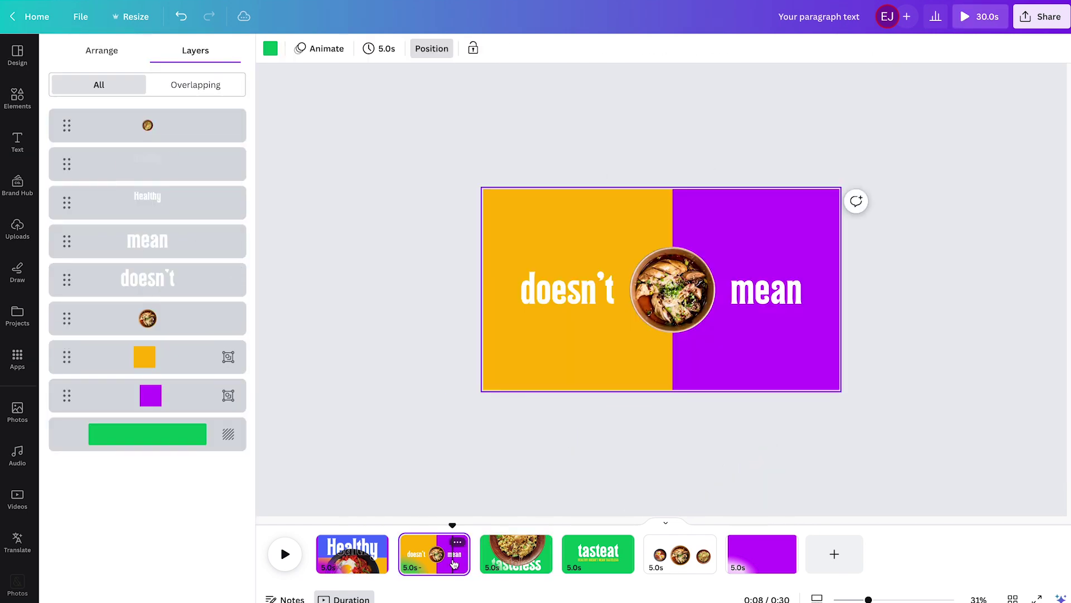
key(ctrl+v)
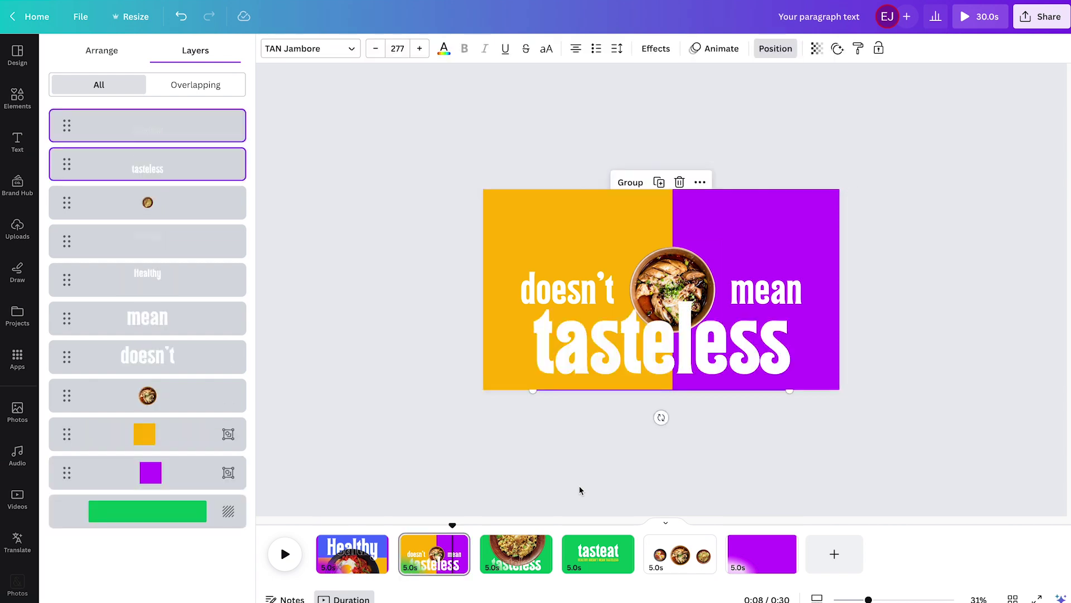
drag(752, 328, 751, 426)
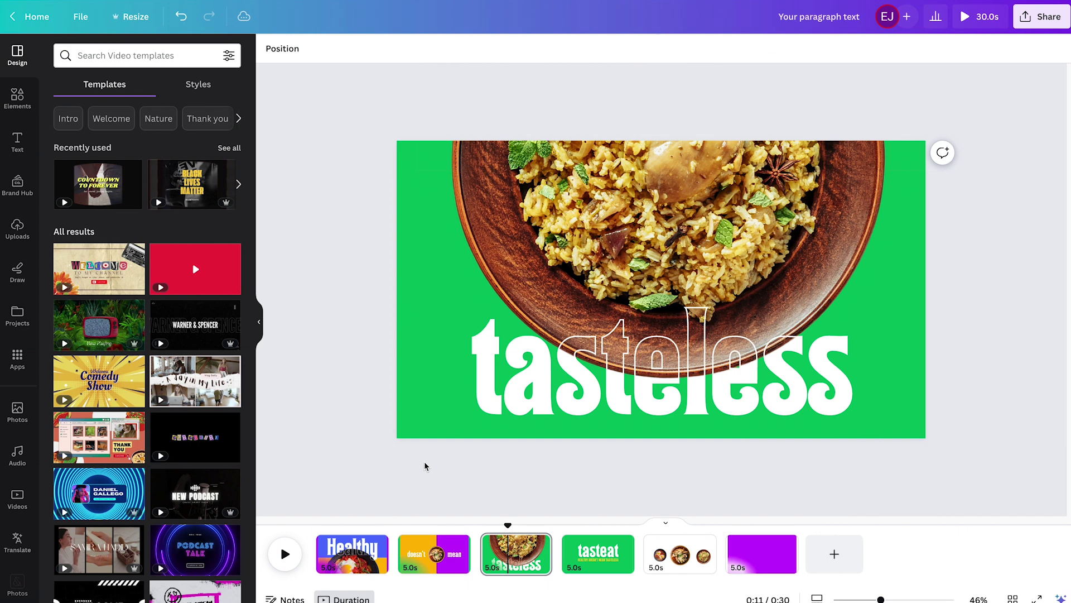
Copy the rice plate and both "tasteless" texts from the third page to the fourth and move them towards its lower edge.
drag(424, 461, 900, 309)
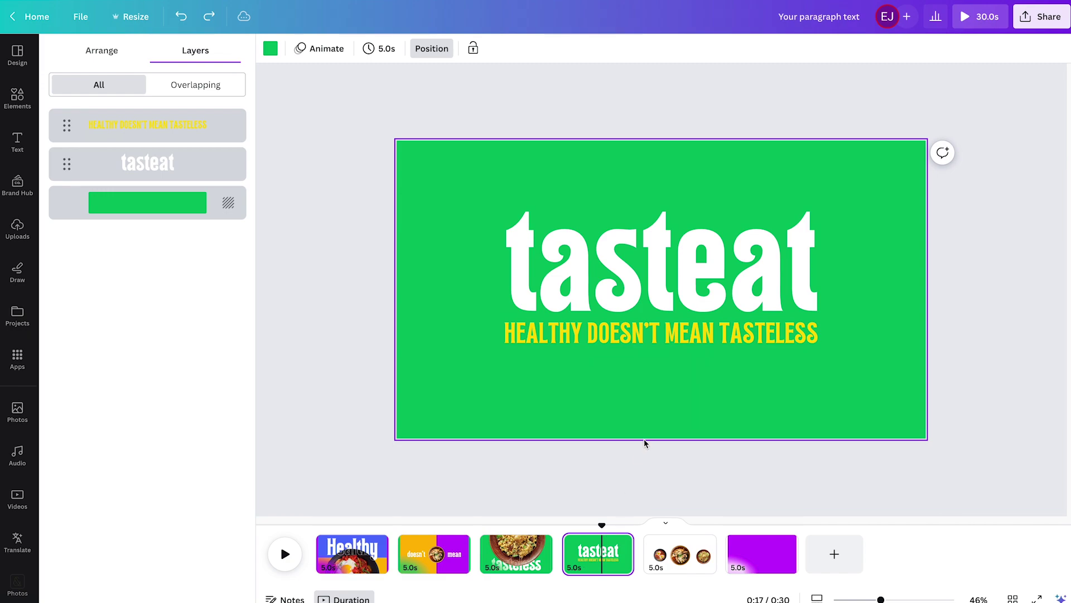
key(ctrl+v)
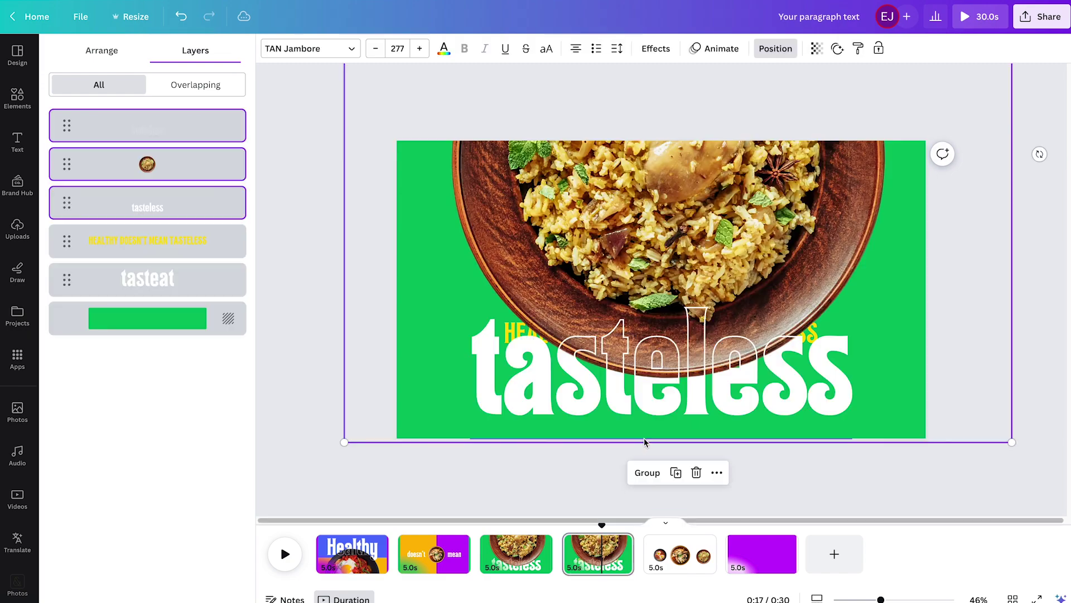
drag(661, 245, 661, 400)
Move the rice plate further down on the "tasteat" page and rotate it so its visible part lies off the page.
click(1031, 148)
drag(898, 143, 898, 290)
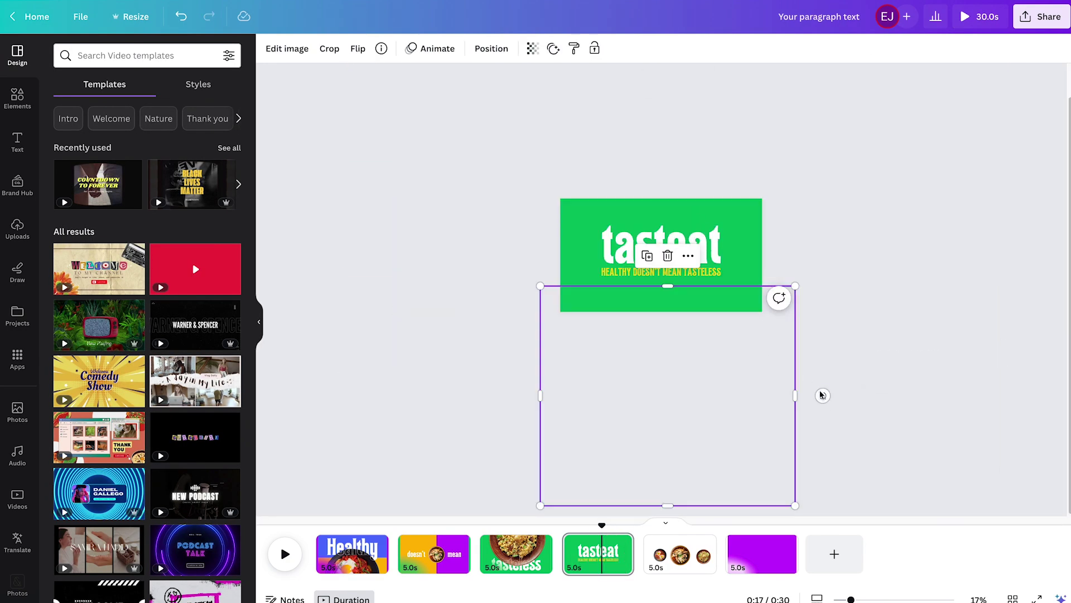
drag(820, 394, 601, 394)
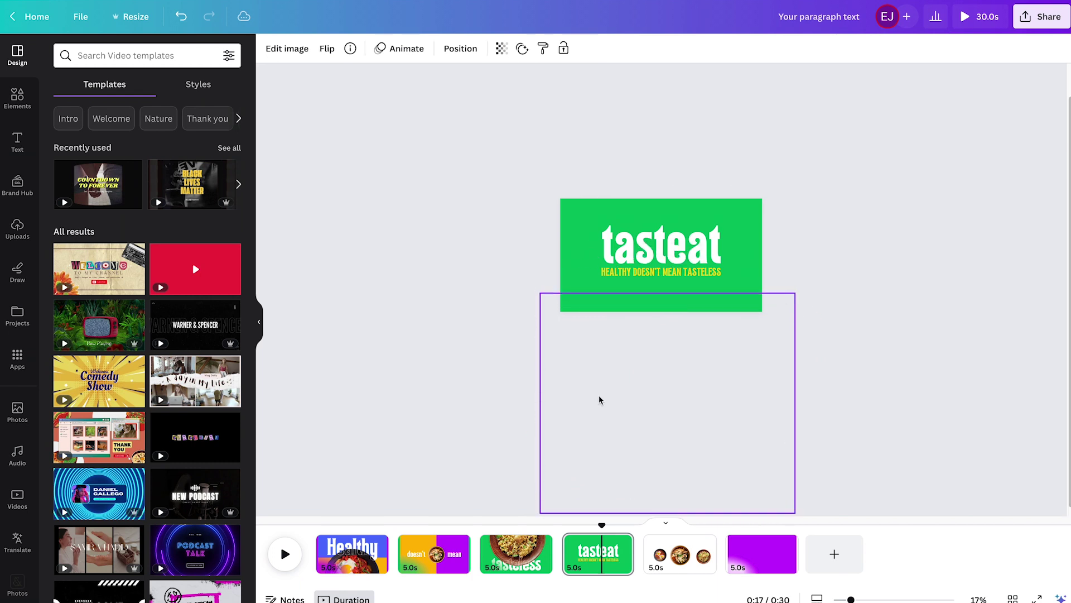
scroll(856, 268, up, 5)
Animate "tasteat" with Shift in the Character writing style and apply Ascend to the yellow "HEALTHY DOESN'T MEAN TASTELESS" line.
click(817, 258)
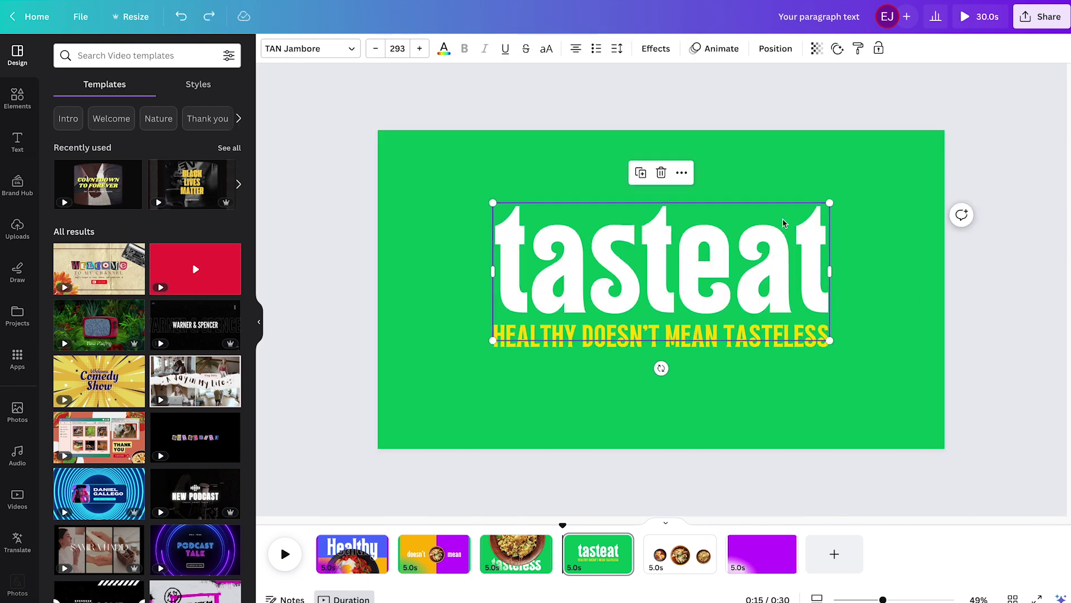
click(701, 51)
click(197, 443)
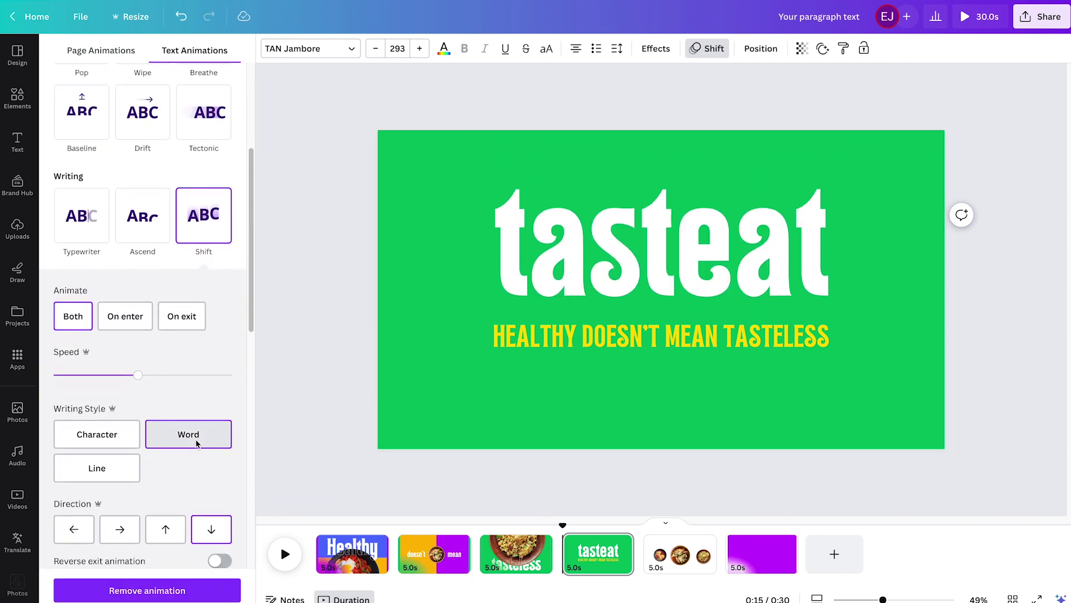
click(132, 444)
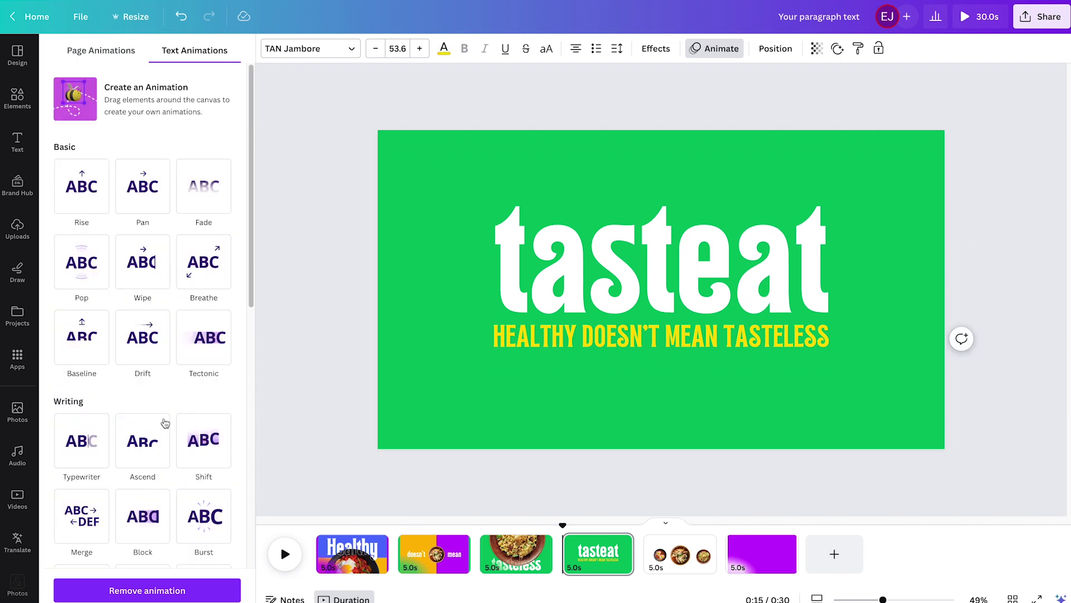
click(153, 428)
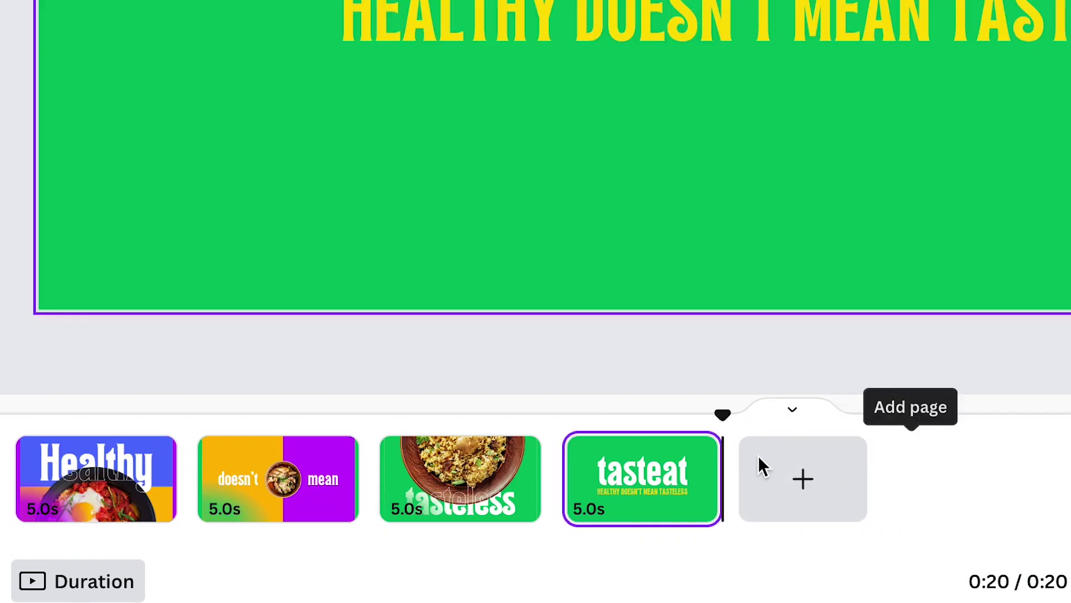
Trim the four pages to 2.4, 2.4, 1.0 and 2.9 seconds and add transitions between them.
click(167, 502)
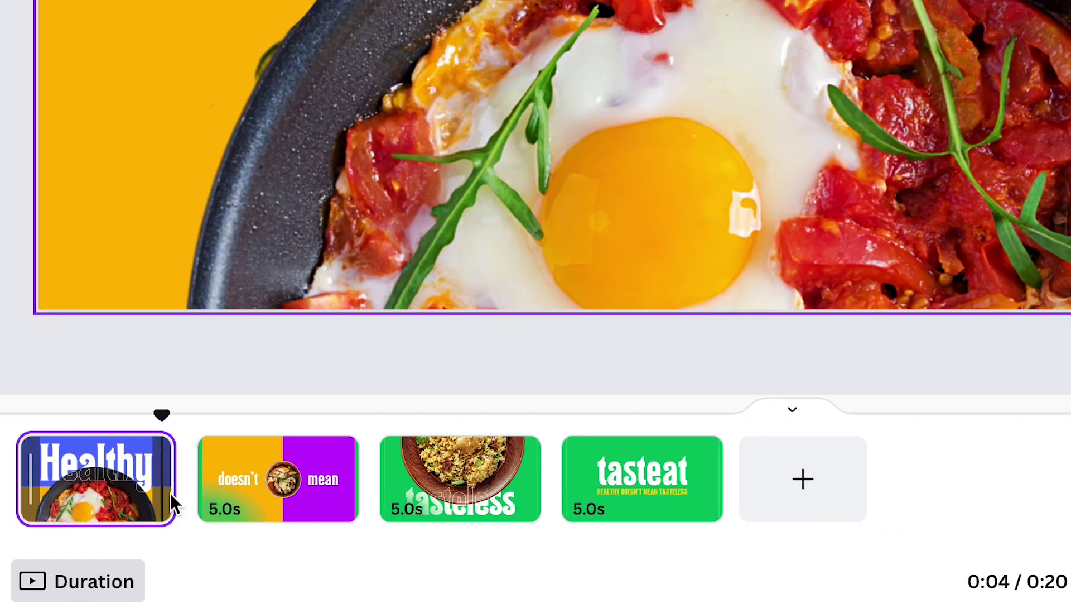
drag(168, 503, 106, 503)
drag(283, 502, 198, 500)
drag(395, 501, 302, 502)
drag(505, 499, 451, 497)
click(245, 501)
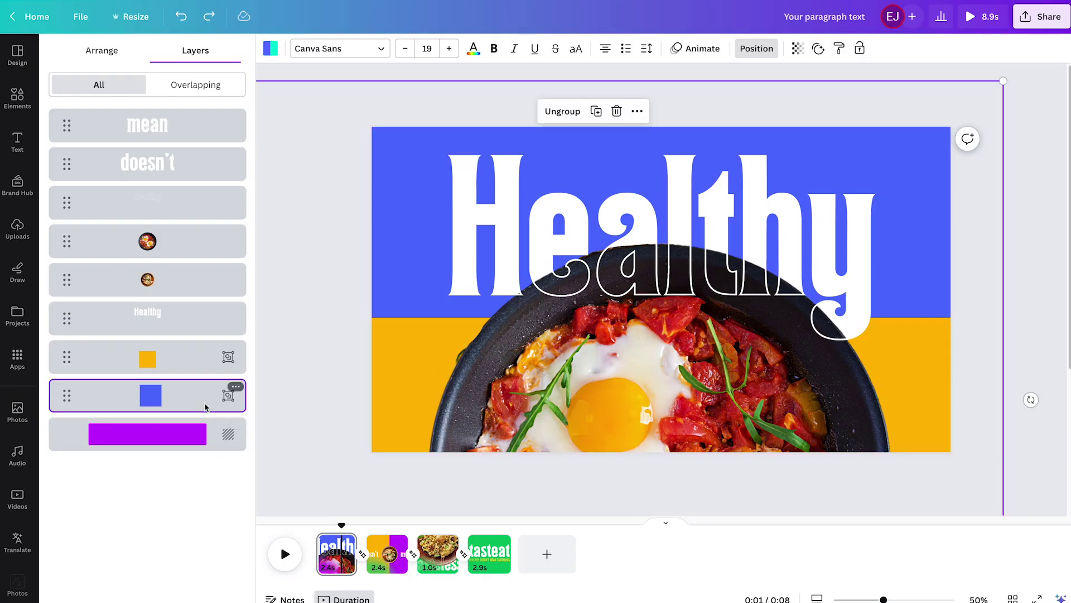
Copy the blue shape group from the first page to the second and layer it between the yellow and purple shapes.
click(384, 555)
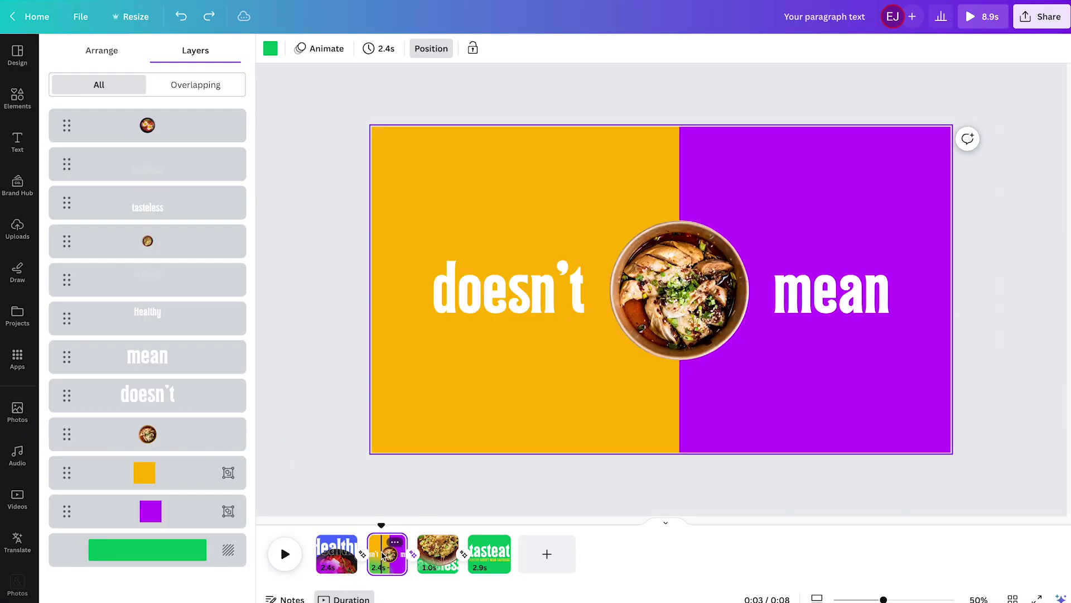
key(ctrl+v)
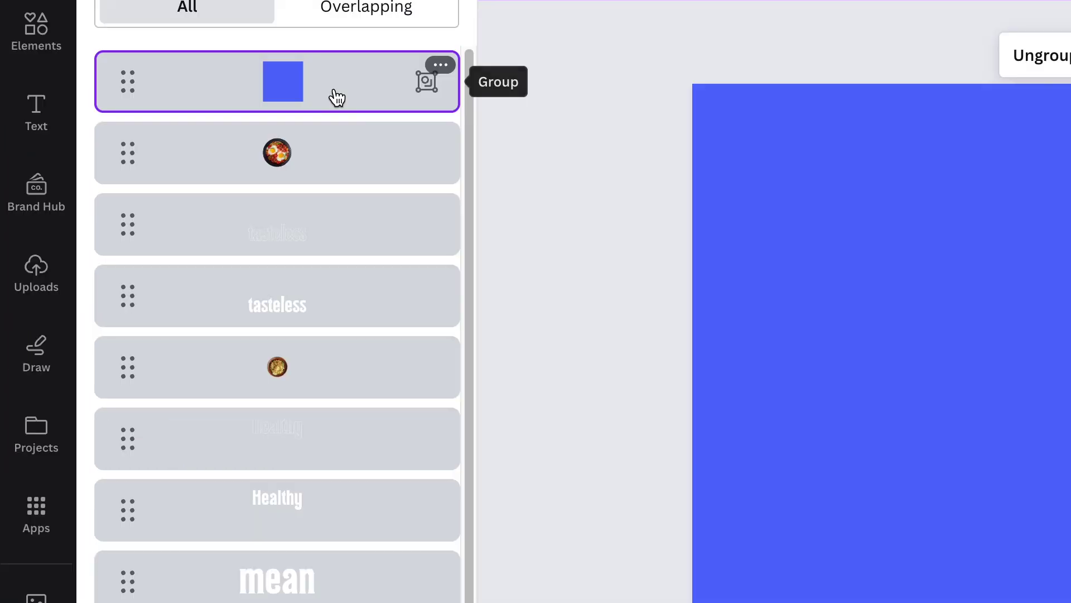
drag(178, 136, 191, 523)
drag(357, 436, 346, 424)
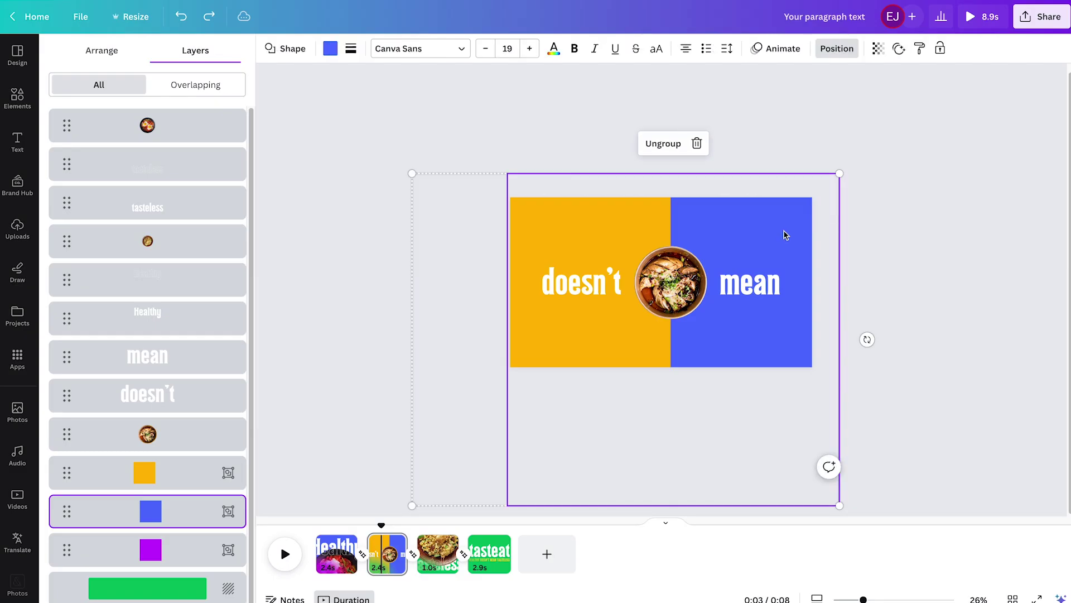
Move the blue shape group beyond the second page's right edge.
drag(790, 232, 1070, 230)
scroll(809, 270, up, 5)
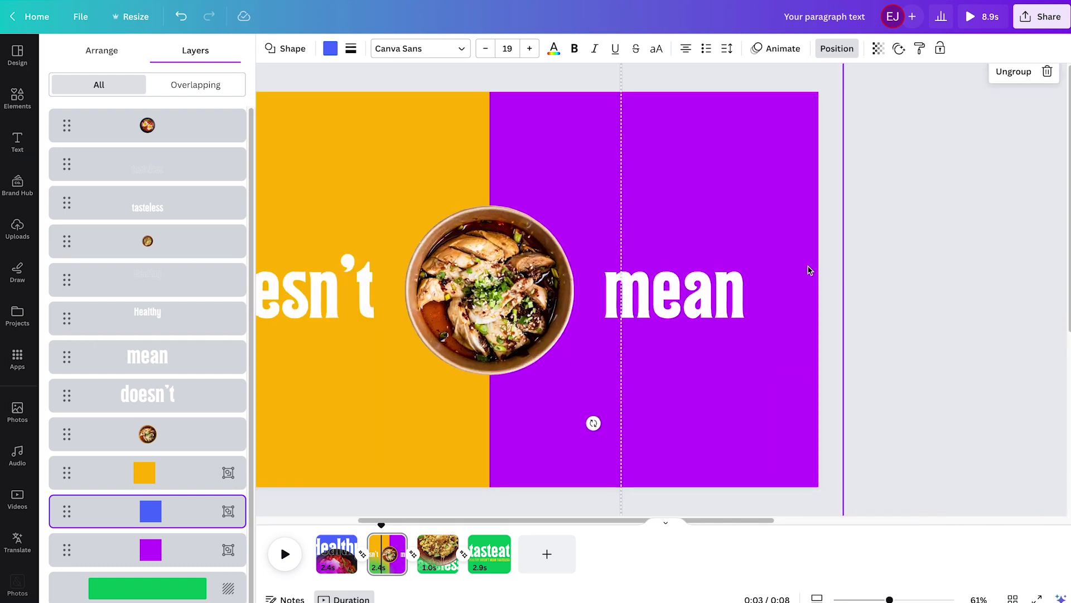
scroll(810, 270, right, 5)
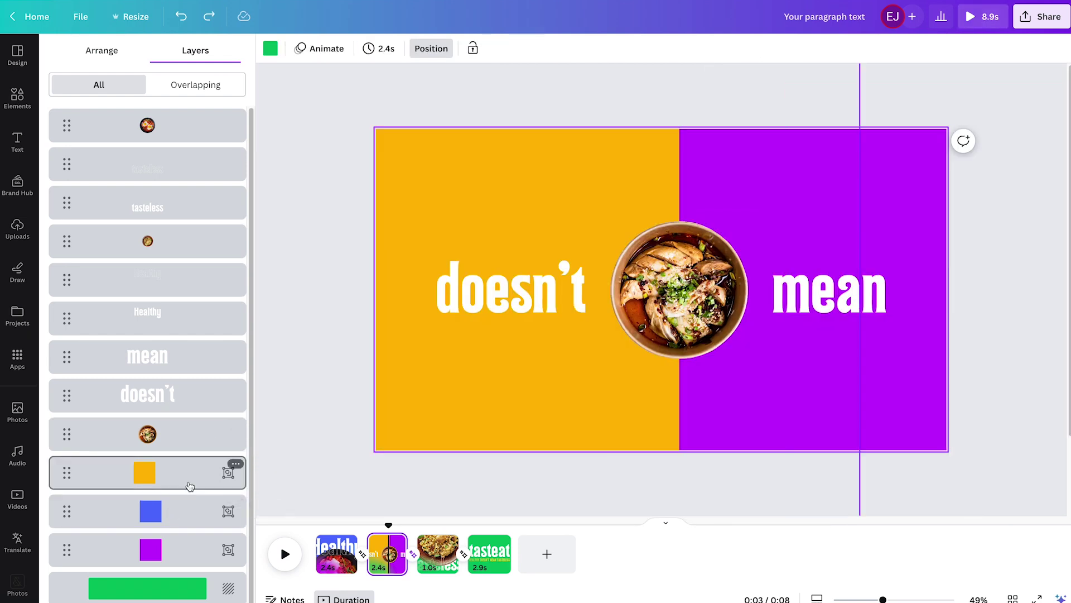
Copy the yellow and purple shape groups from the second page to the third and layer them just above the green background.
click(187, 483)
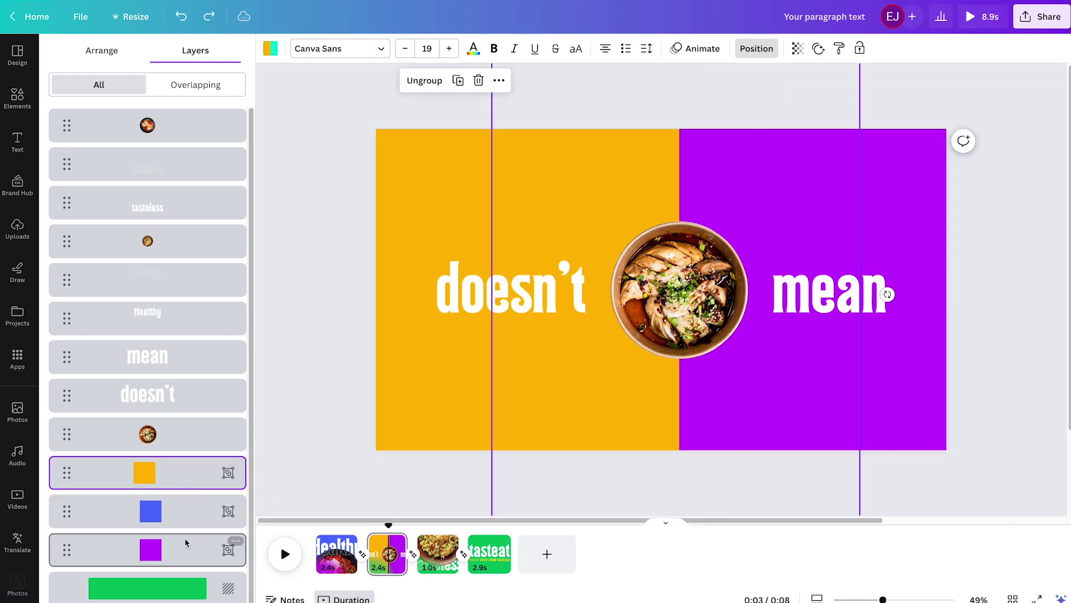
shift+click(186, 549)
key(ctrl+c)
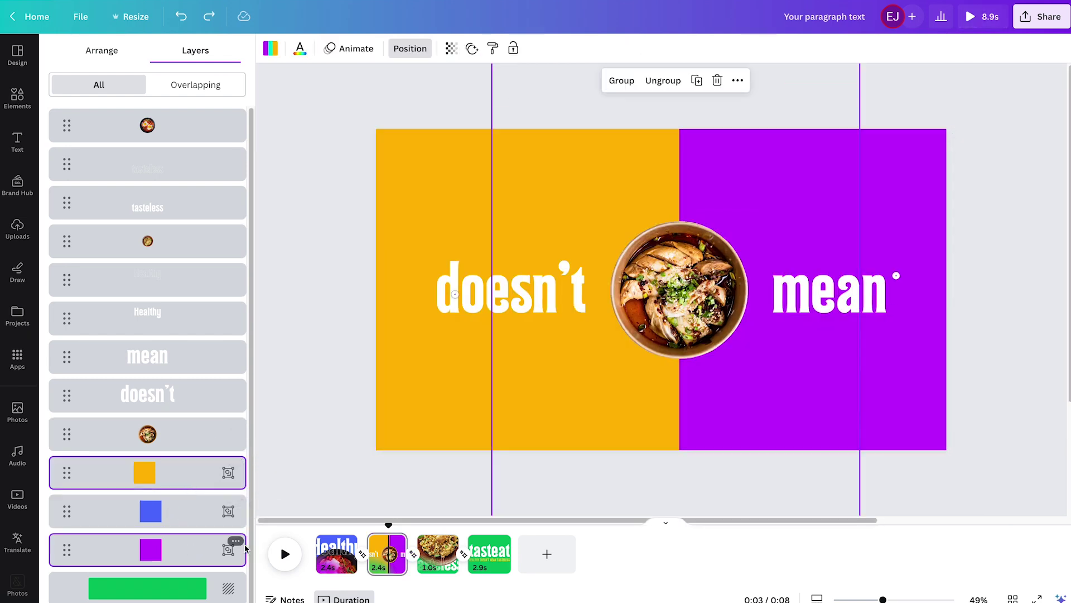
click(435, 554)
key(ctrl+v)
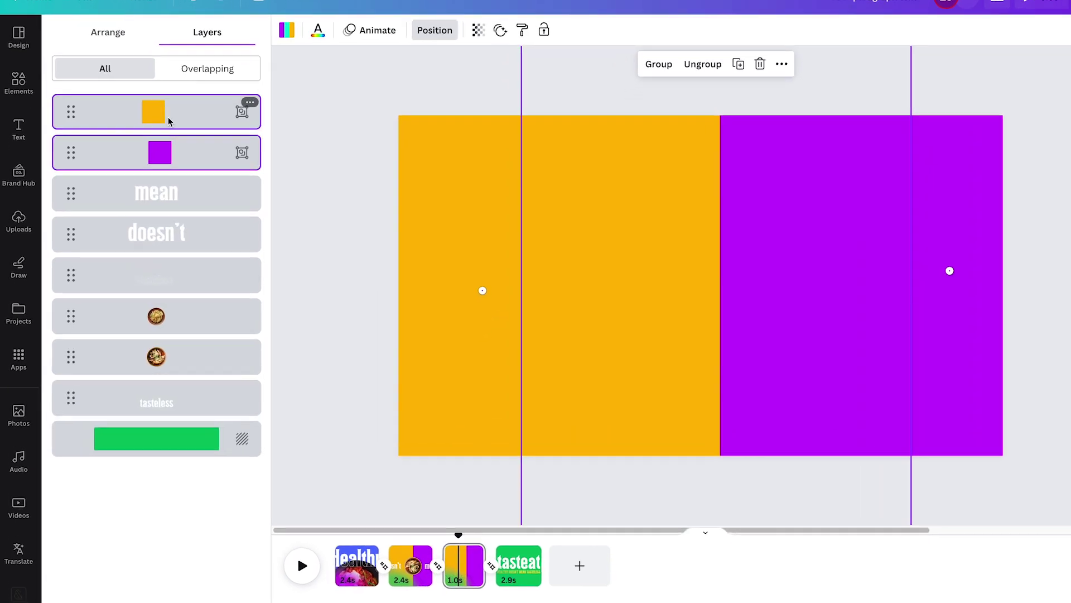
drag(167, 120, 179, 395)
drag(379, 433, 403, 451)
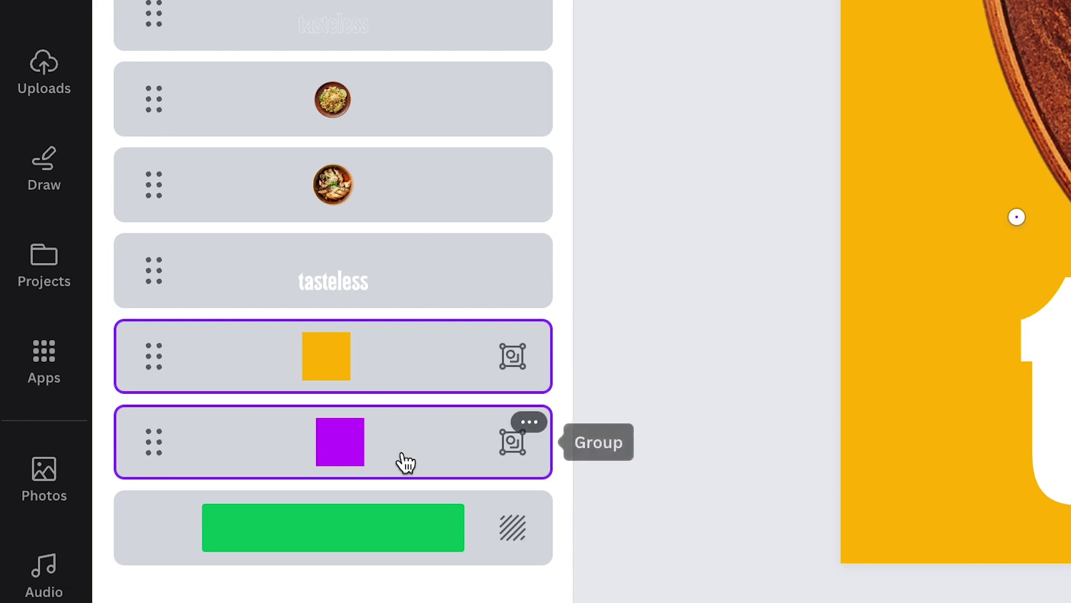
Move the purple shape group beyond the third page's right edge and the yellow one beyond its left edge.
drag(921, 304, 1058, 305)
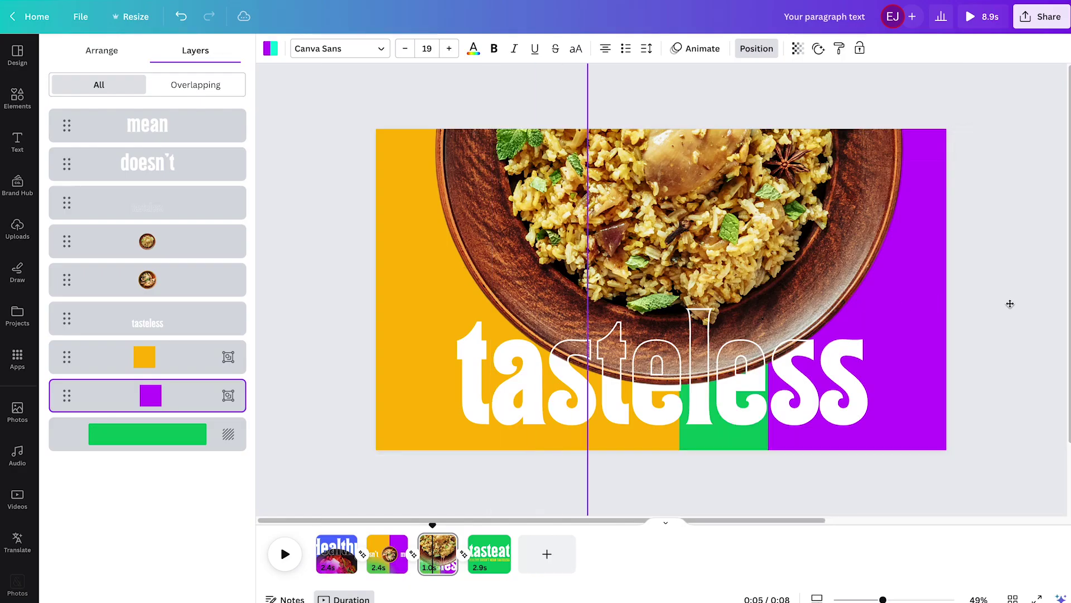
scroll(893, 329, down, 3)
drag(745, 440, 848, 438)
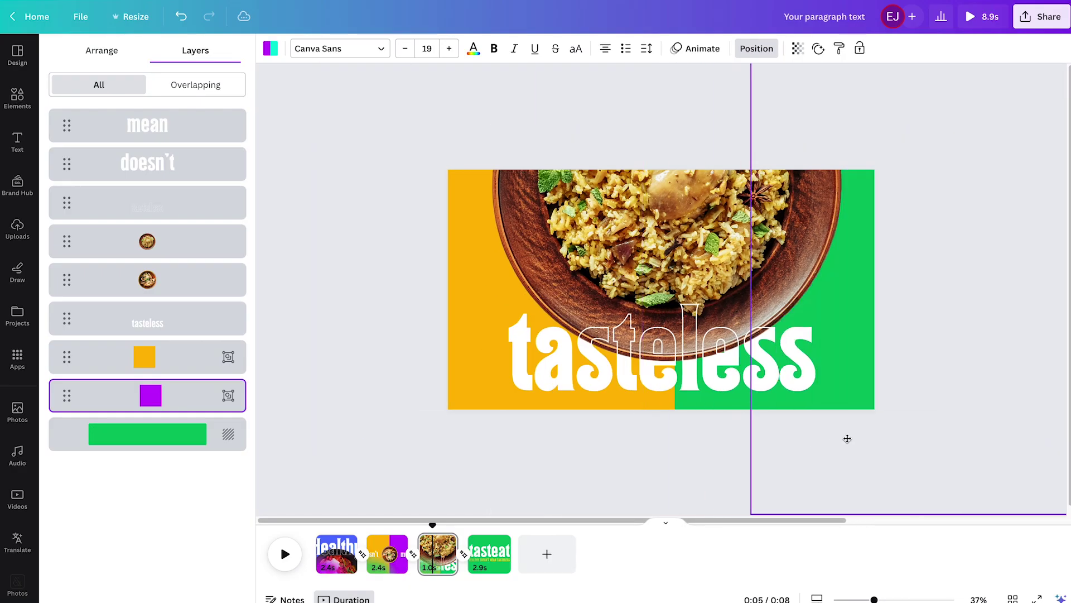
click(182, 359)
drag(702, 447, 478, 467)
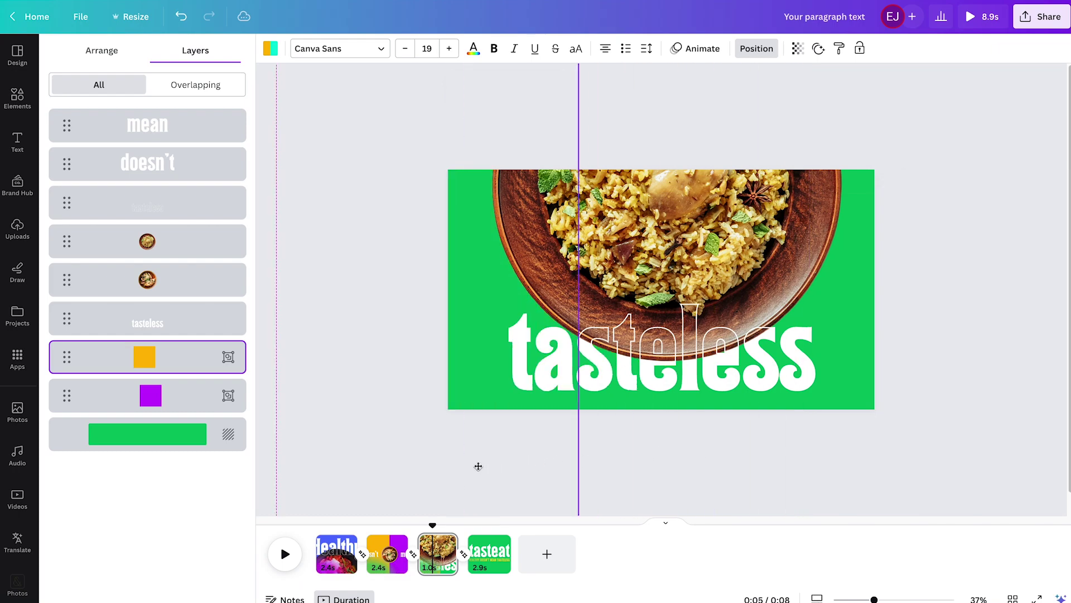
click(642, 357)
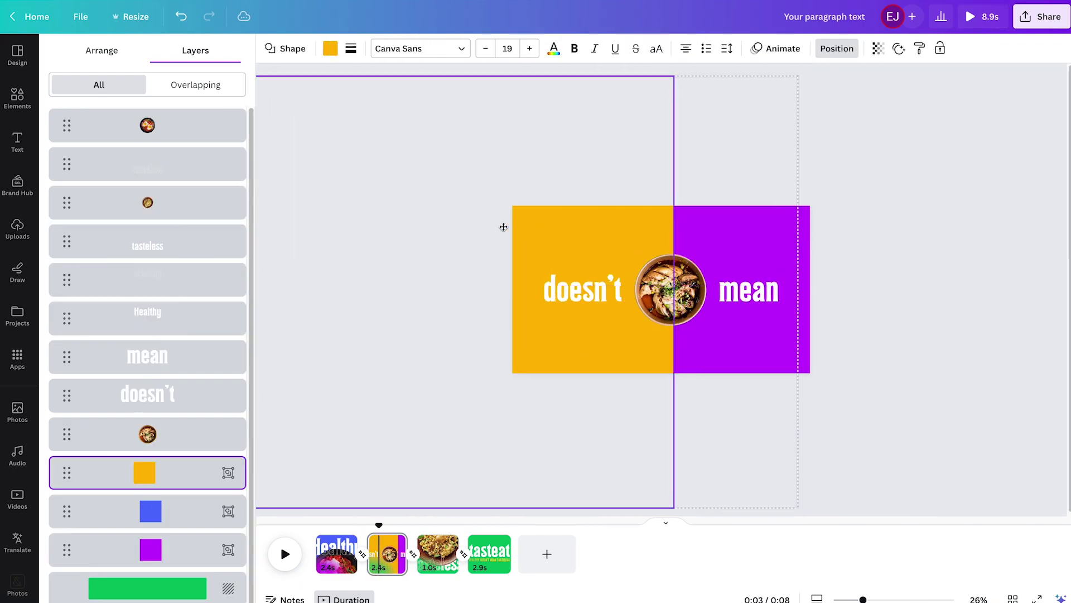